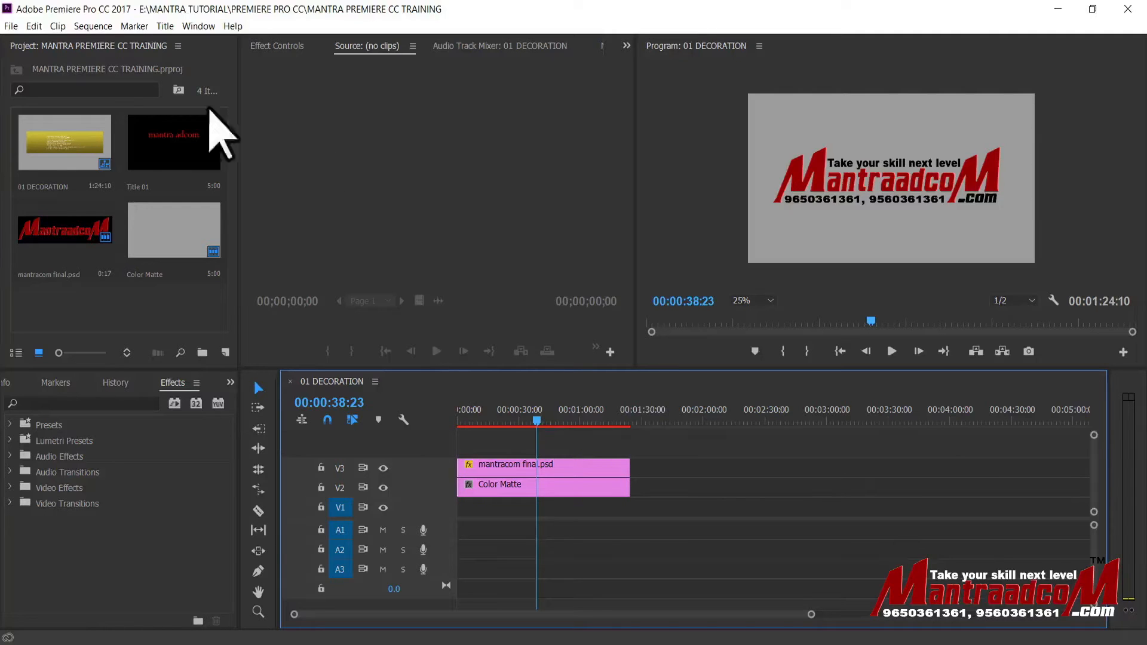
# Step: Open the General category of the program preferences
pyautogui.click(34, 27)
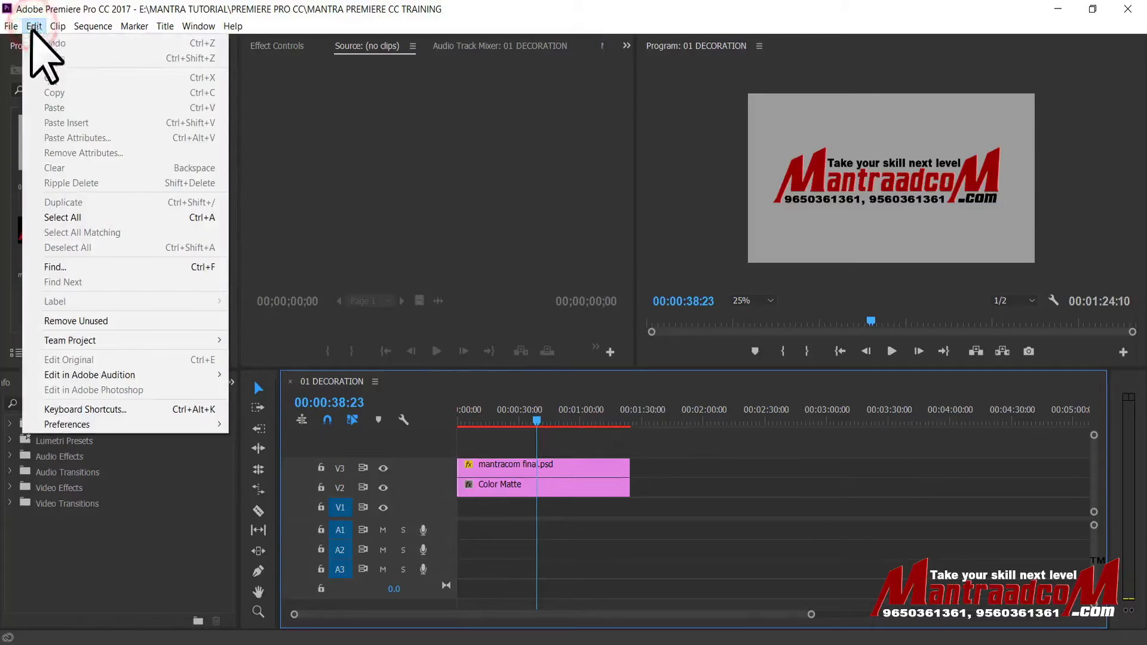
pyautogui.moveTo(123, 425)
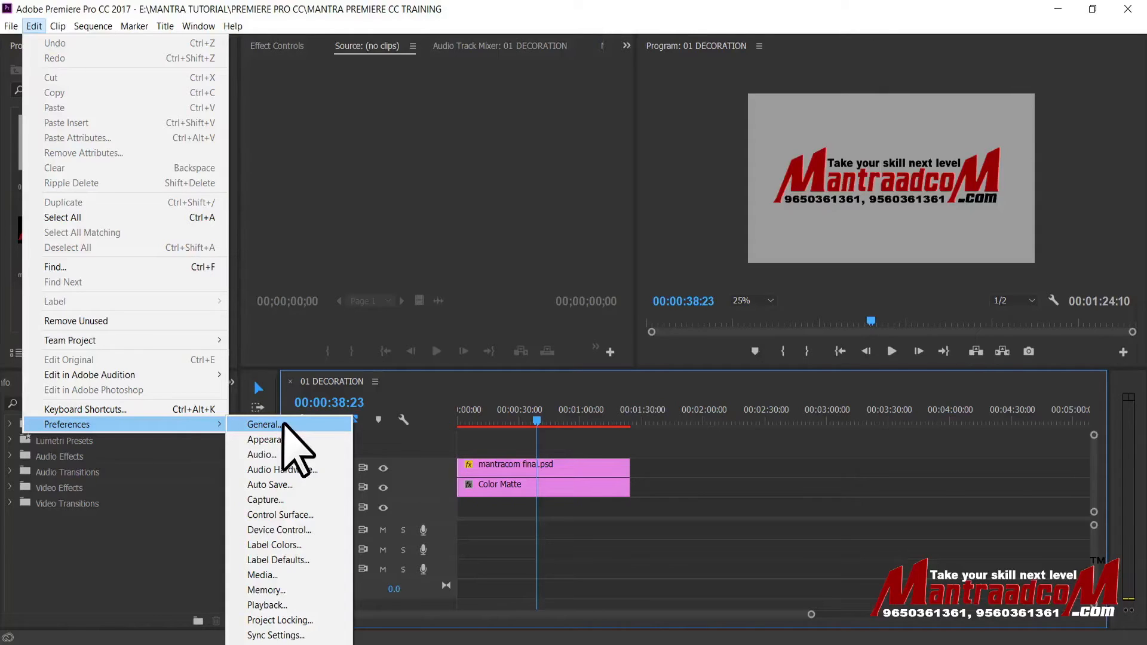
pyautogui.click(285, 425)
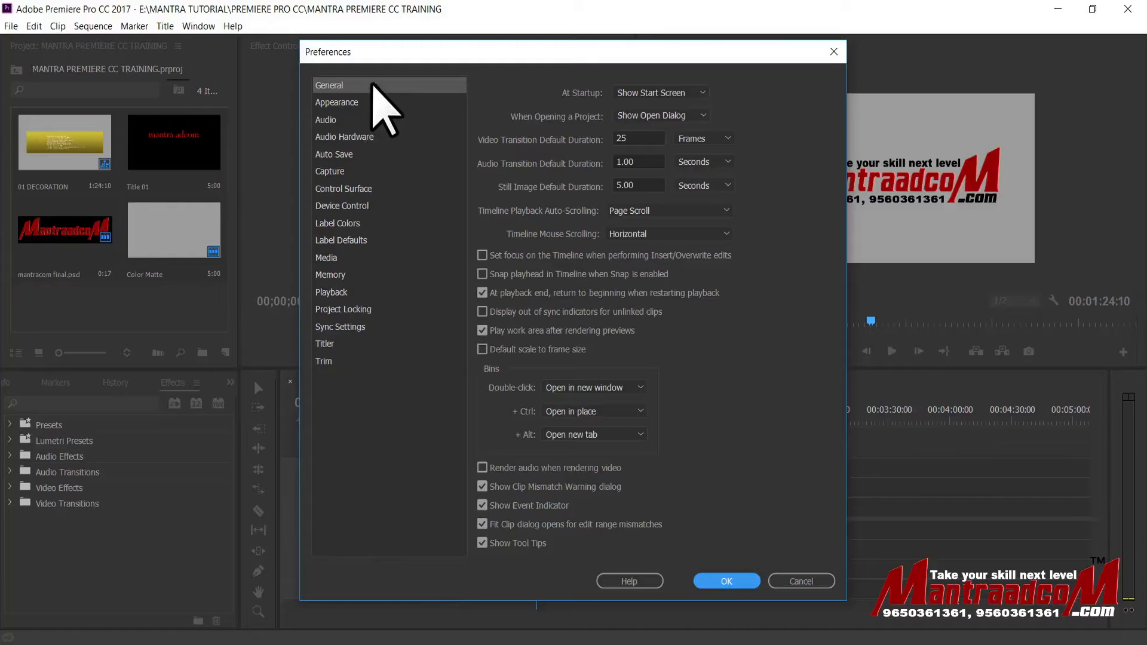
# Step: Look through the preference categories from Appearance to Trim and return to General
pyautogui.click(355, 104)
pyautogui.click(353, 120)
pyautogui.click(353, 137)
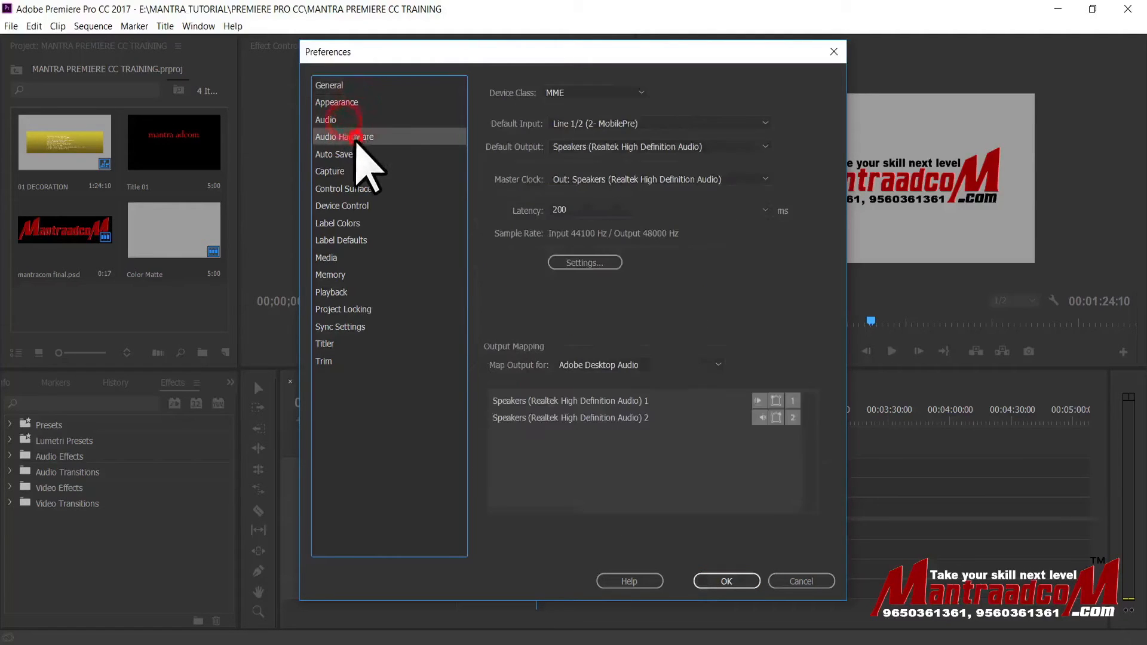
pyautogui.click(352, 154)
pyautogui.click(350, 171)
pyautogui.click(347, 189)
pyautogui.click(346, 206)
pyautogui.click(343, 223)
pyautogui.click(340, 240)
pyautogui.click(338, 257)
pyautogui.click(337, 275)
pyautogui.click(340, 292)
pyautogui.click(345, 309)
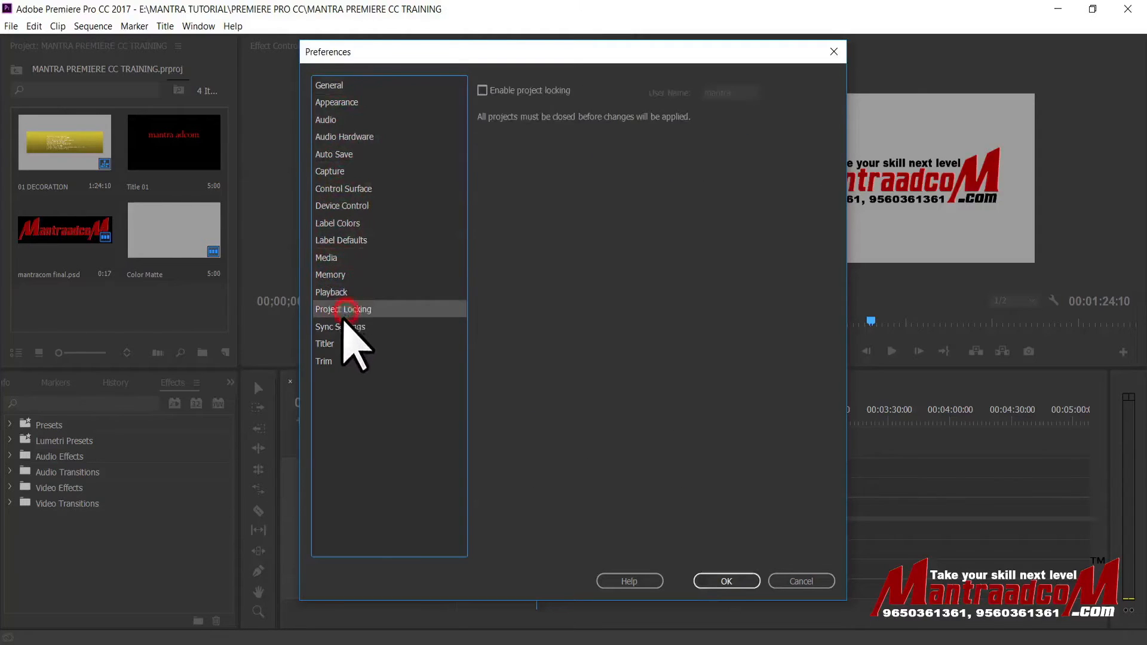
pyautogui.click(340, 327)
pyautogui.click(330, 343)
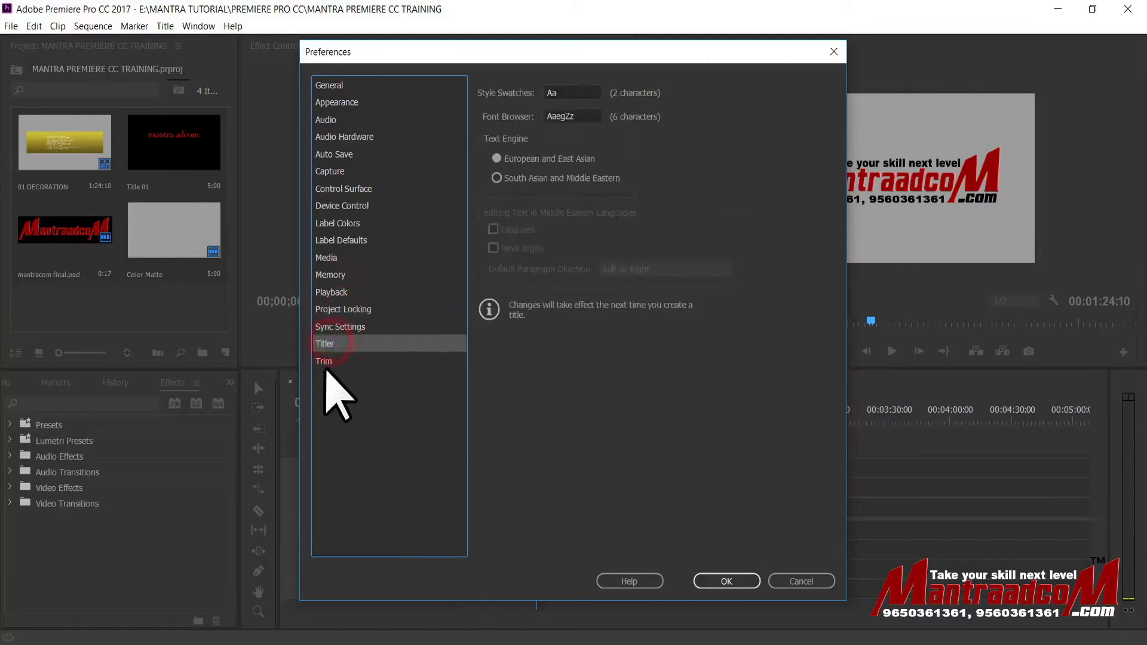
pyautogui.click(330, 361)
pyautogui.click(404, 133)
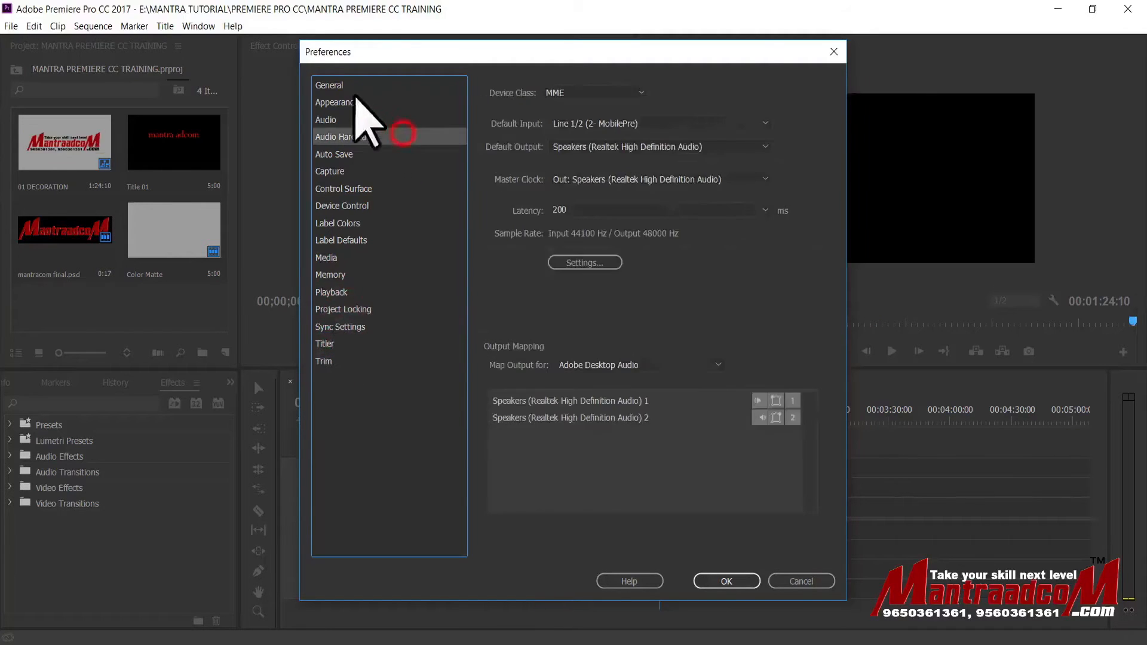
pyautogui.click(329, 86)
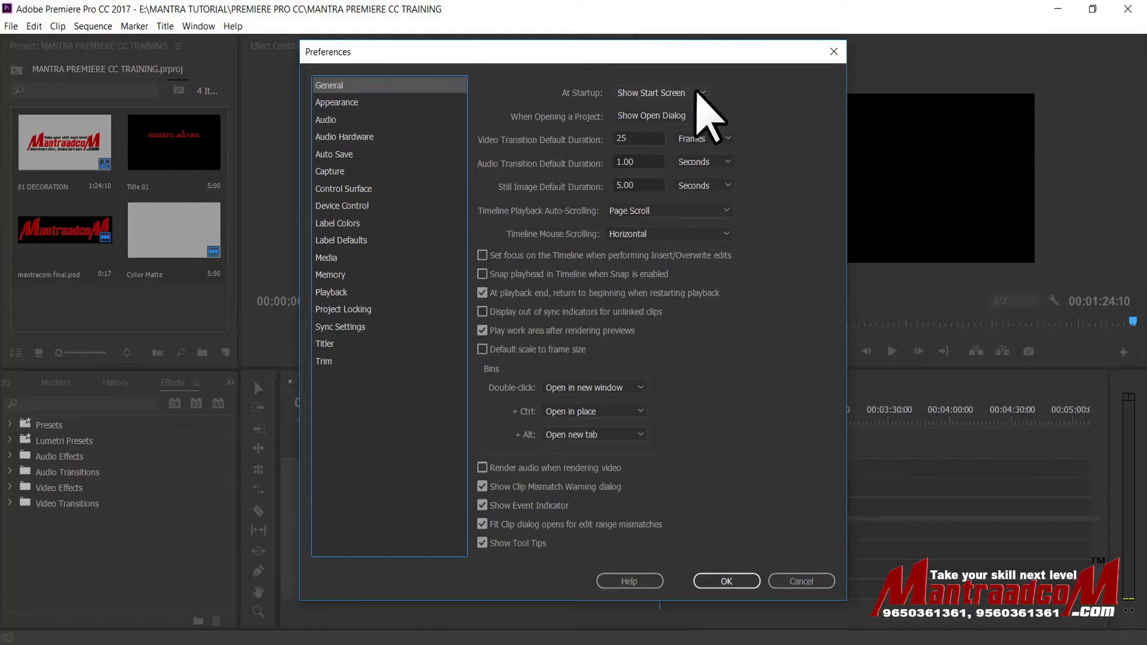
# Step: Set the At Startup preference to Open Most Recent and apply the preferences
pyautogui.click(697, 92)
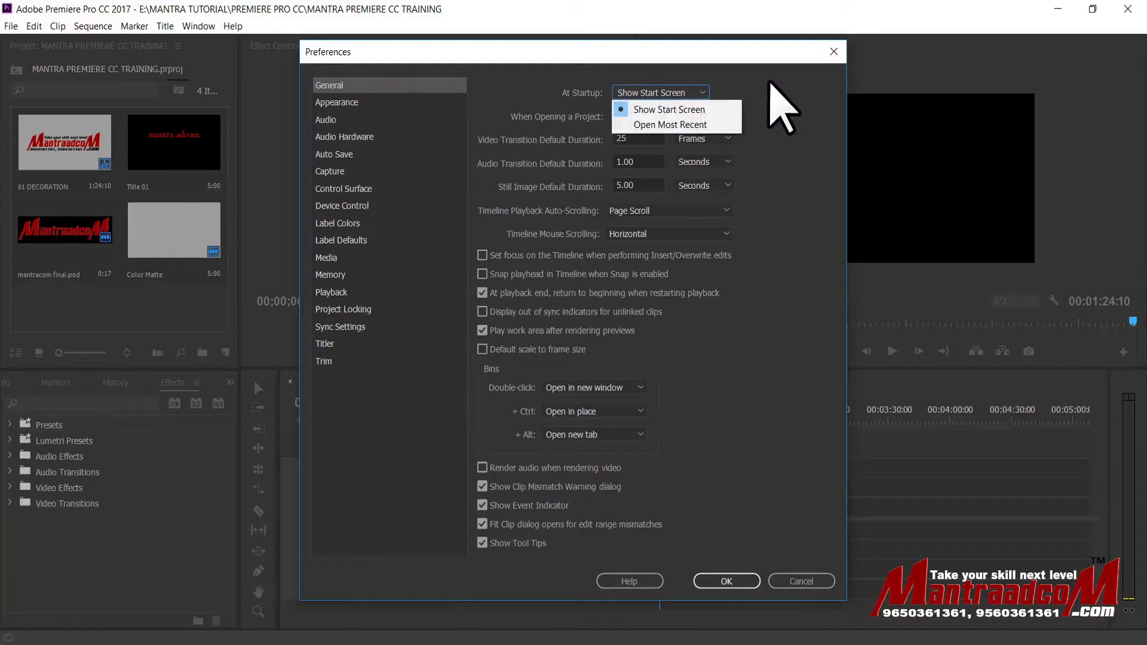
pyautogui.click(770, 80)
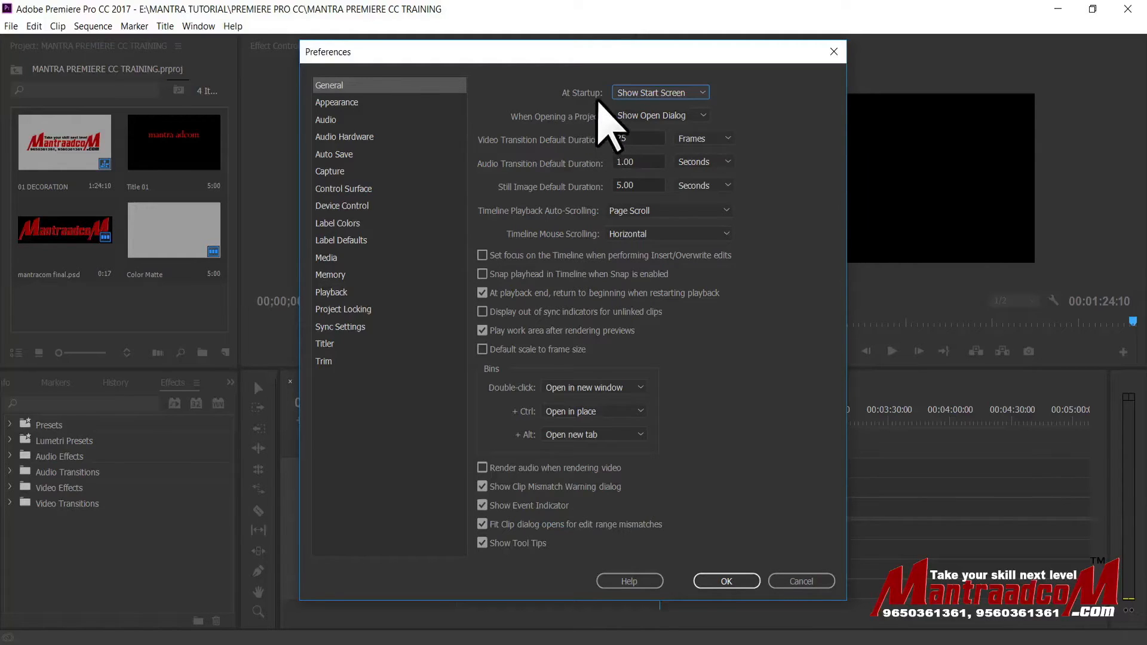
pyautogui.click(650, 92)
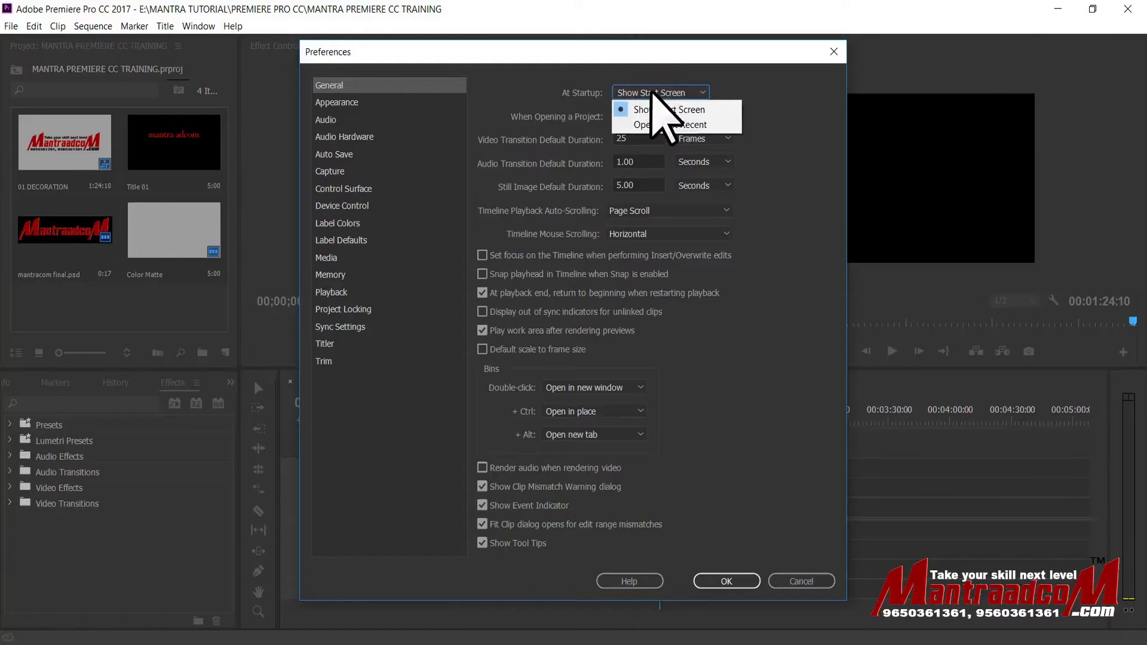
pyautogui.click(690, 126)
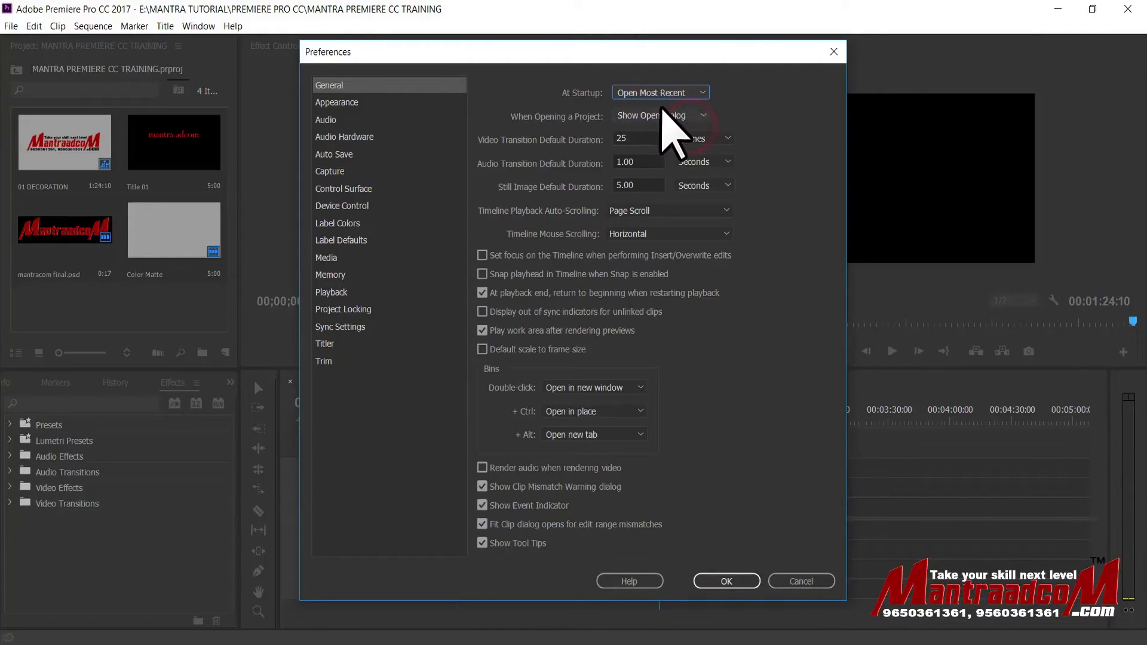
pyautogui.click(729, 581)
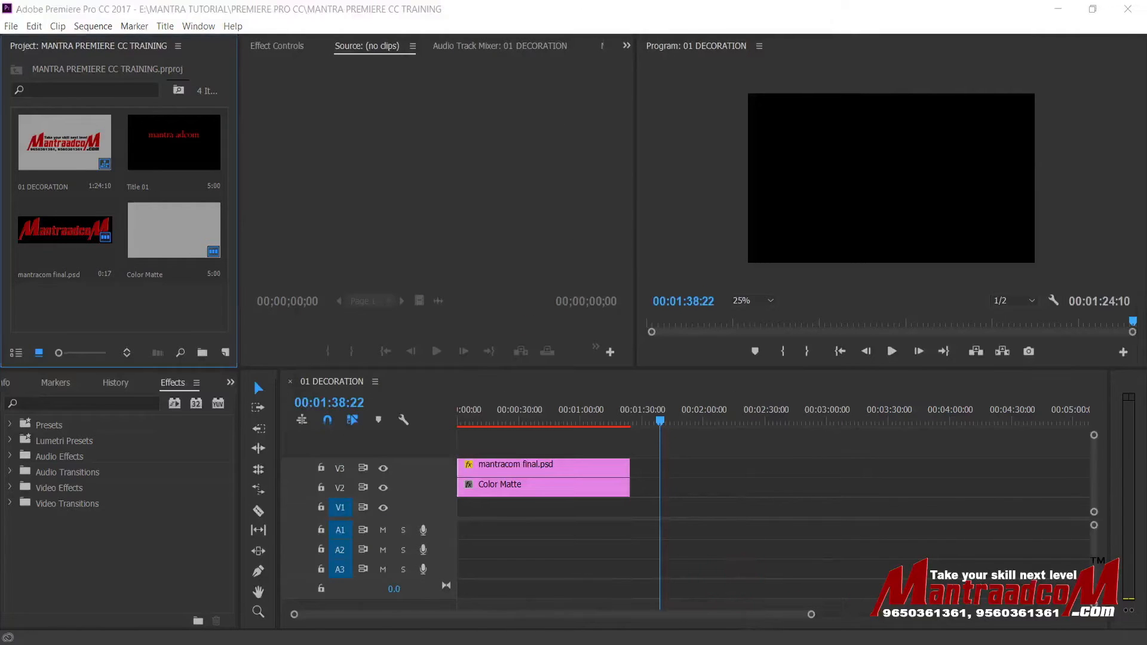
# Step: Close Premiere Pro and launch it again to test the startup behaviour
pyautogui.rightClick(474, 639)
pyautogui.click(426, 628)
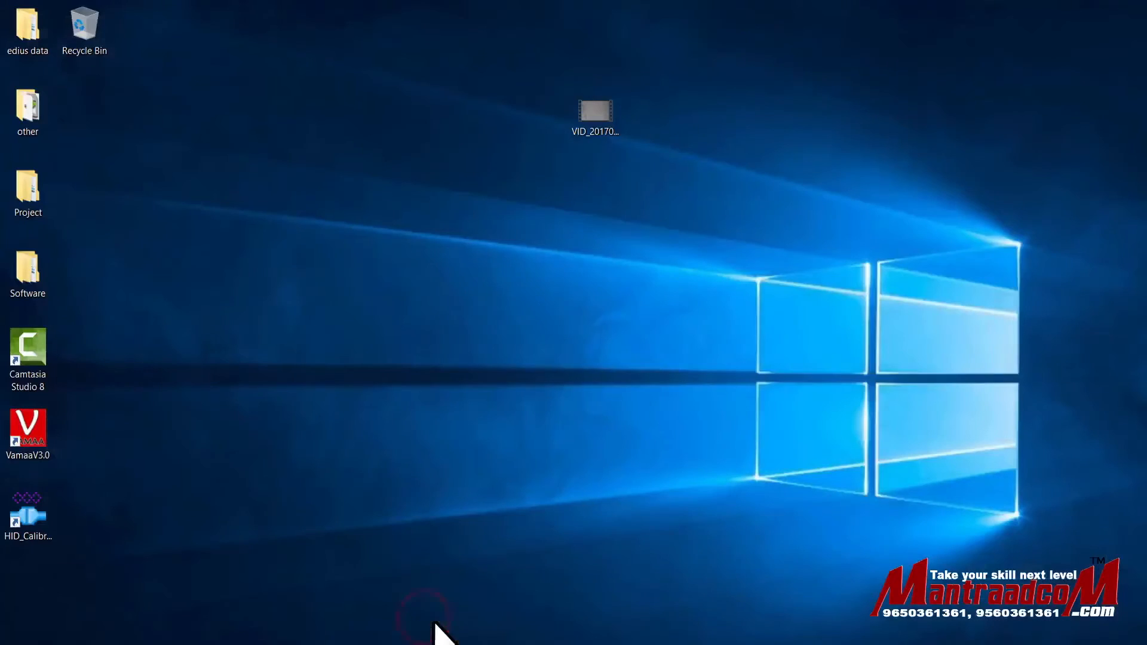
pyautogui.click(458, 642)
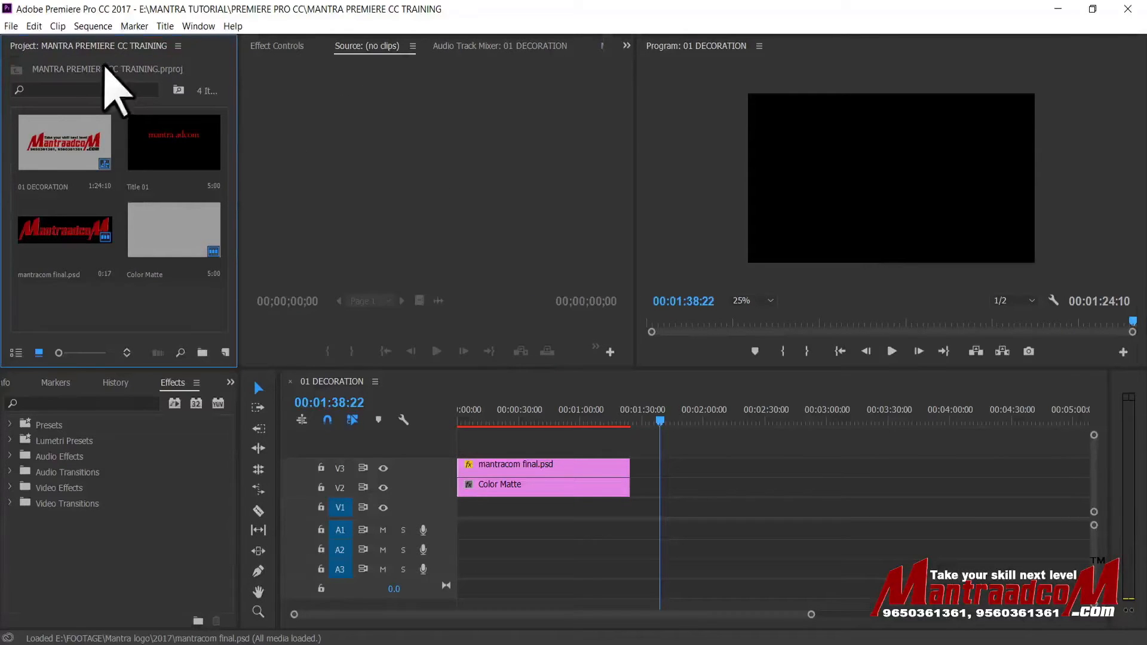
# Step: Reopen the General preferences and set At Startup to Show Start Screen
pyautogui.click(34, 25)
pyautogui.click(104, 424)
pyautogui.click(258, 426)
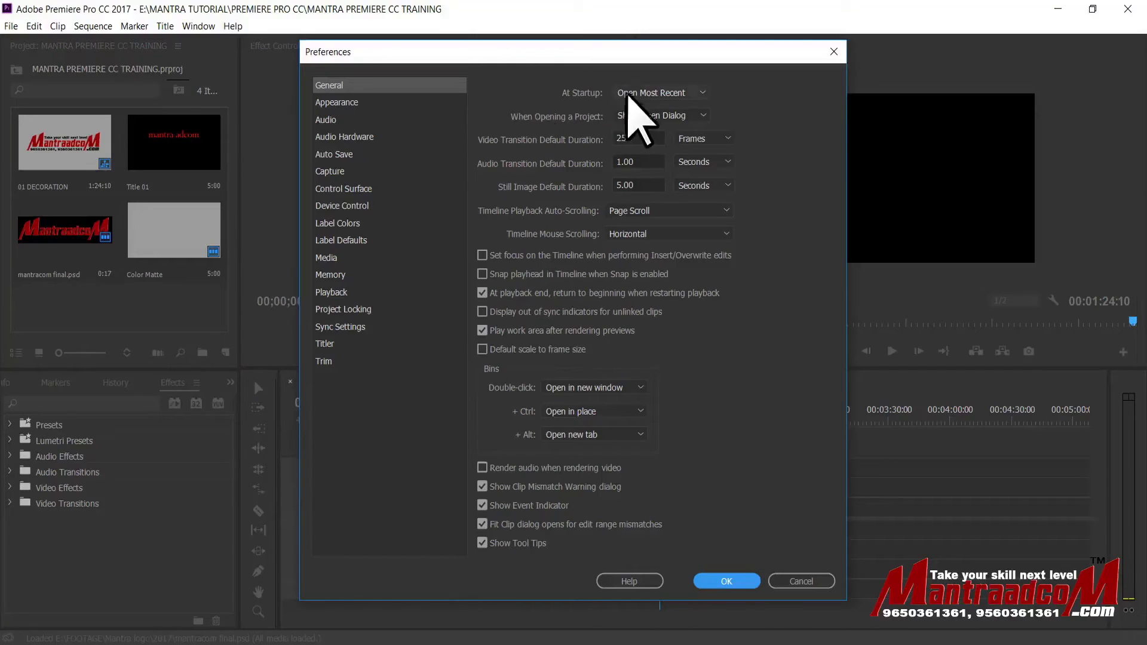
pyautogui.click(670, 95)
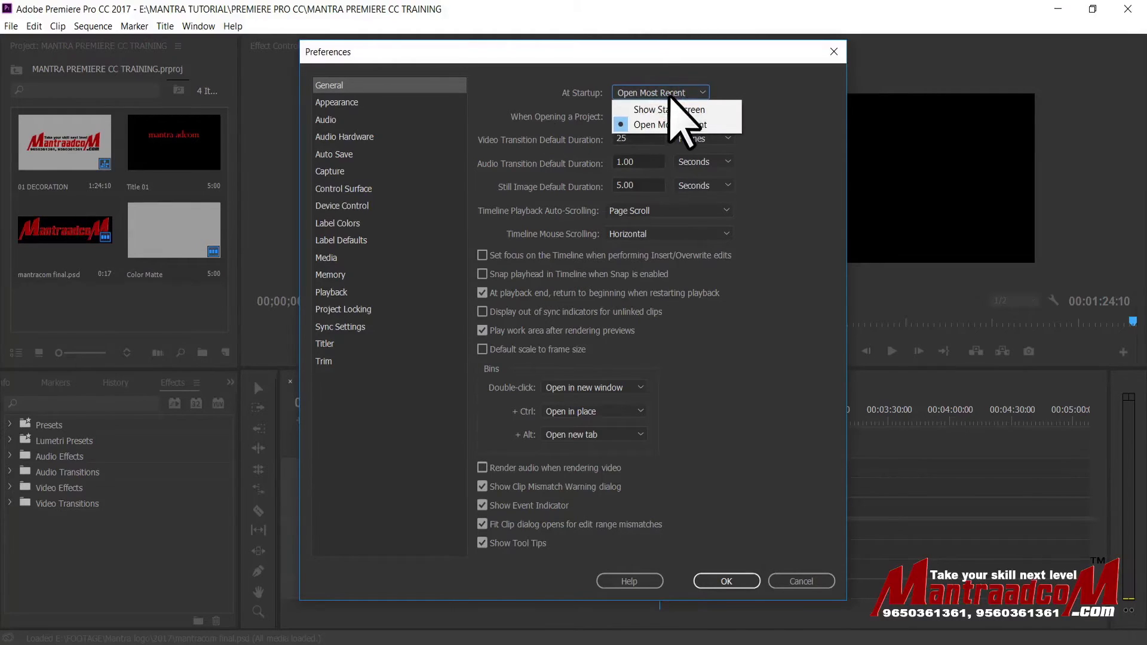
pyautogui.click(654, 110)
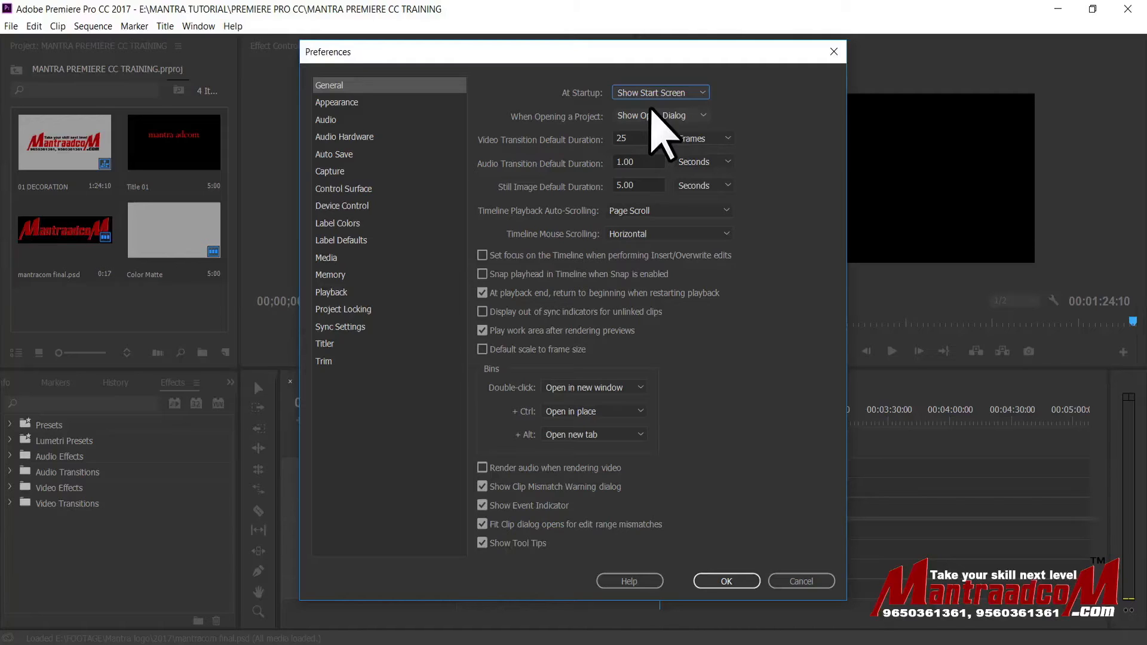
# Step: Examine the available choices for At Startup and When Opening a Project, keeping Show Start Screen and Show Open Dialog
pyautogui.click(657, 115)
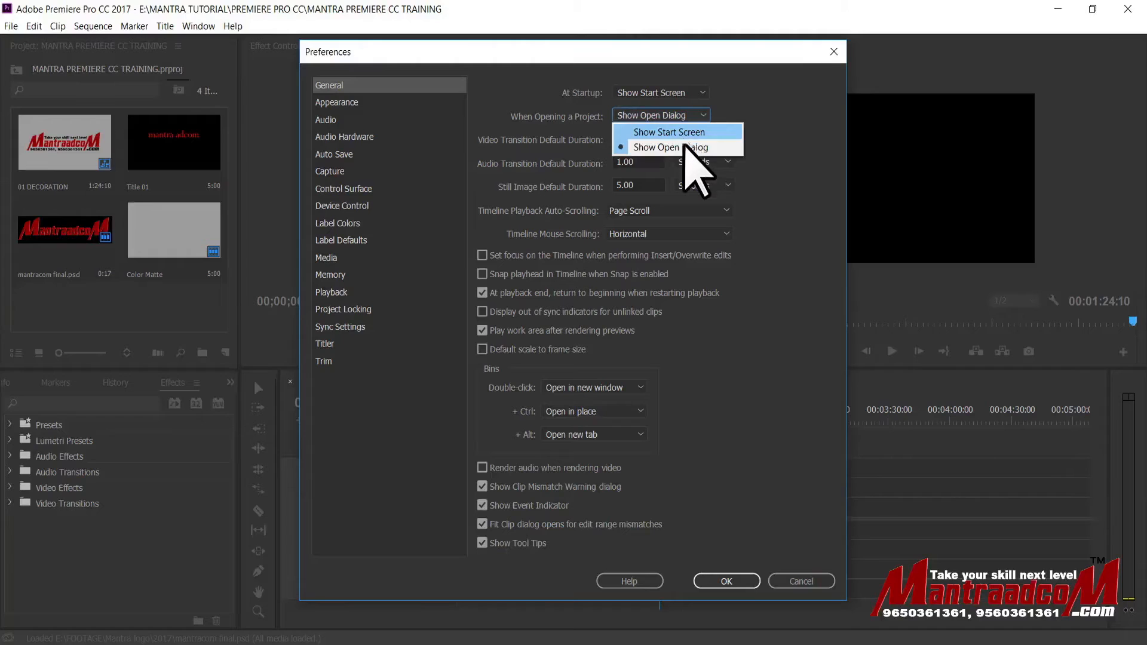
pyautogui.click(781, 105)
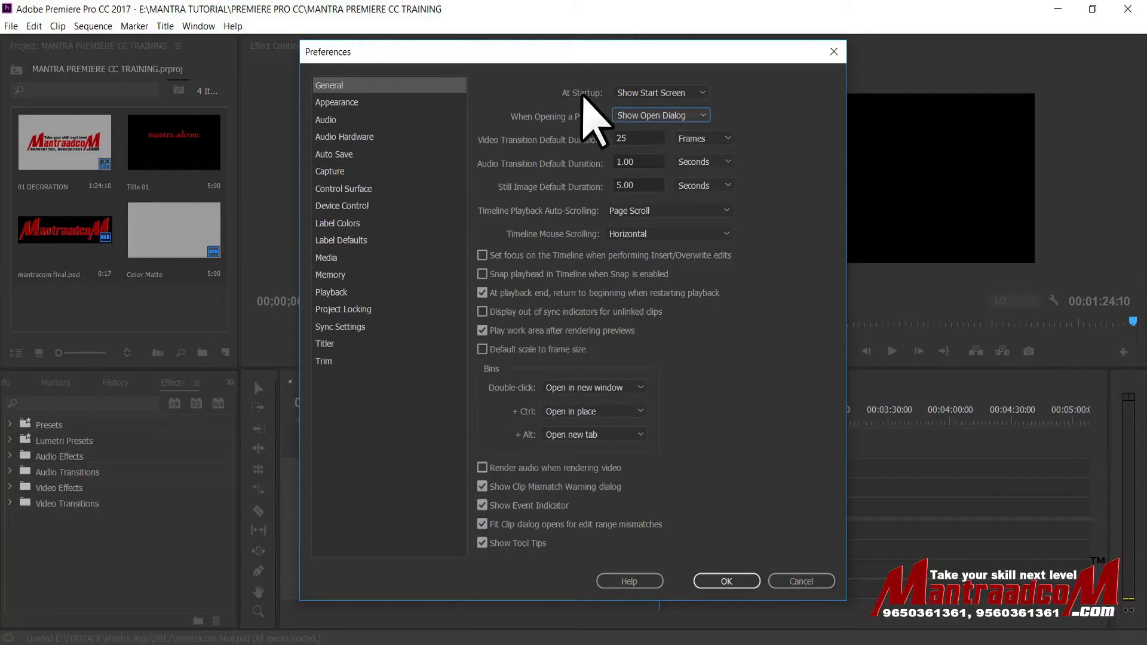
pyautogui.click(648, 93)
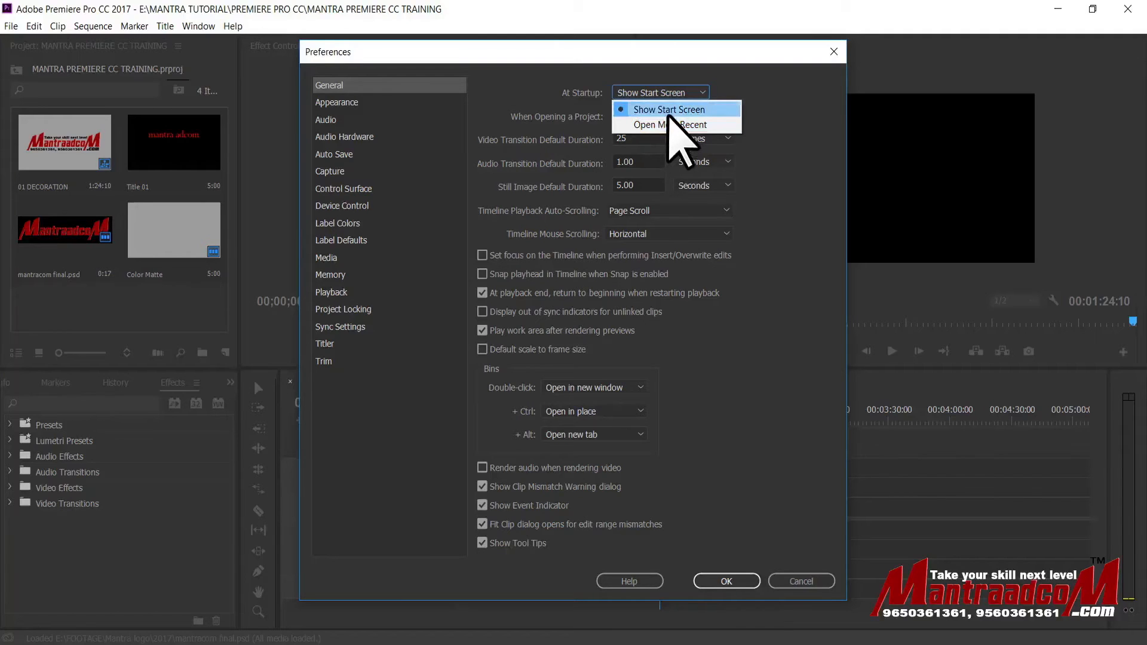
pyautogui.click(692, 109)
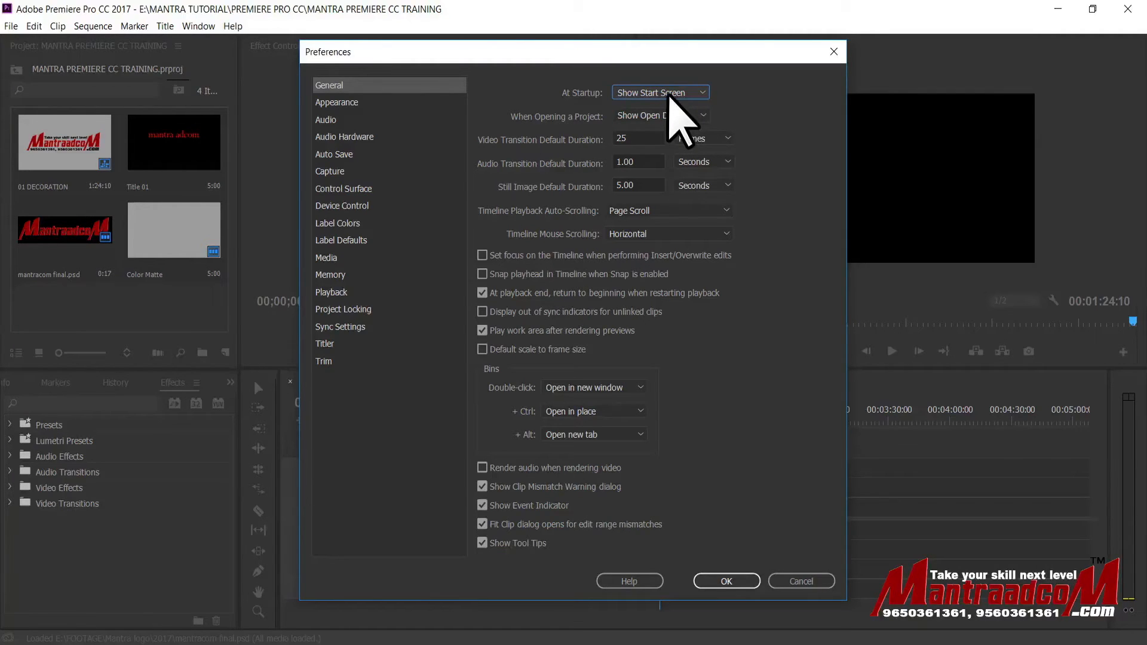
pyautogui.click(668, 94)
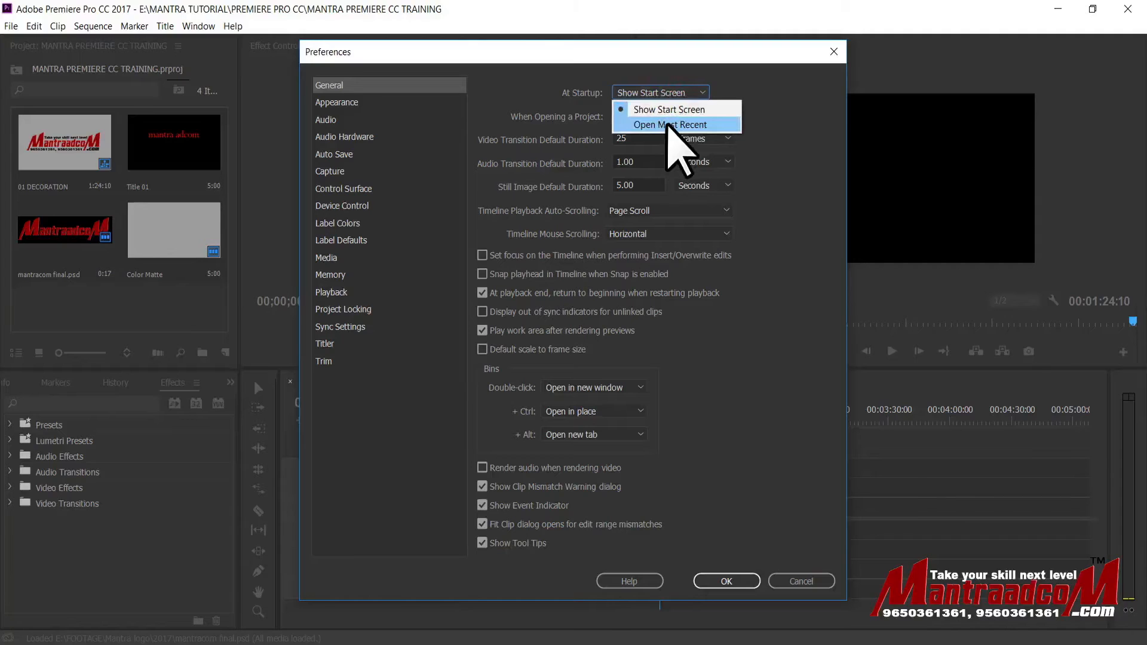
pyautogui.click(799, 142)
pyautogui.click(700, 115)
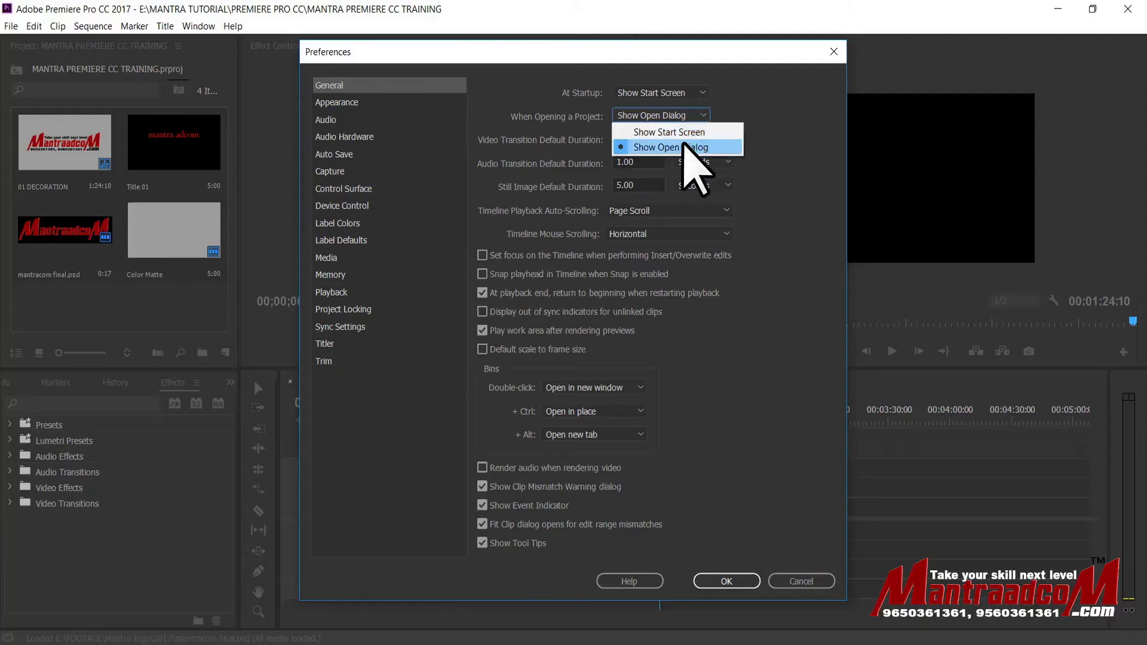
pyautogui.click(685, 149)
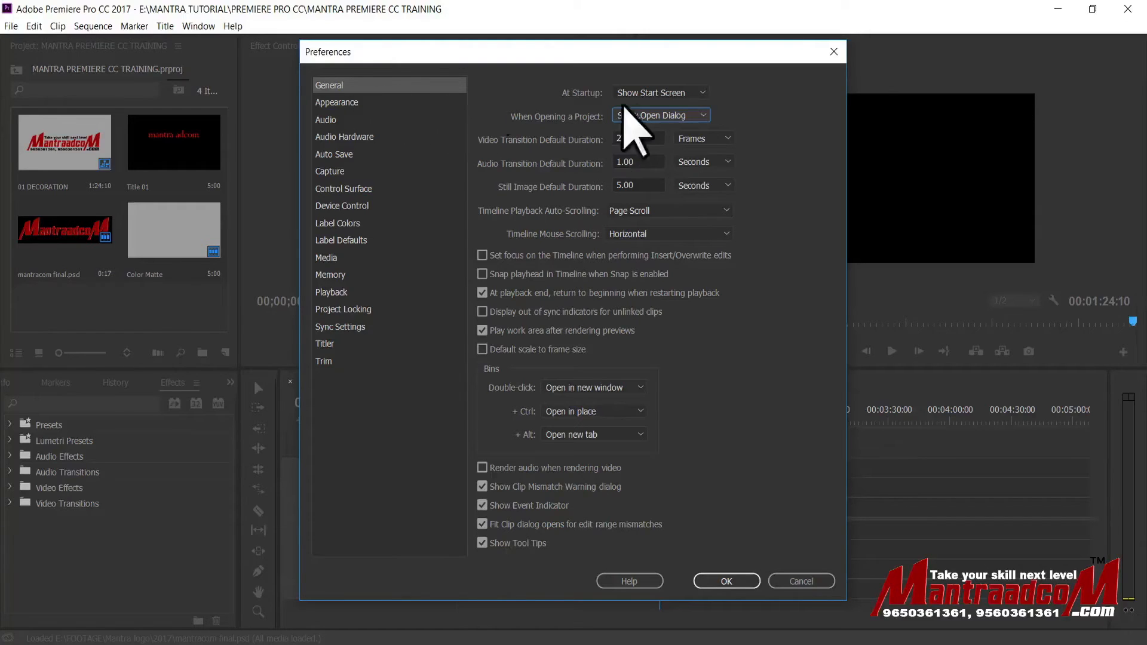
pyautogui.click(659, 113)
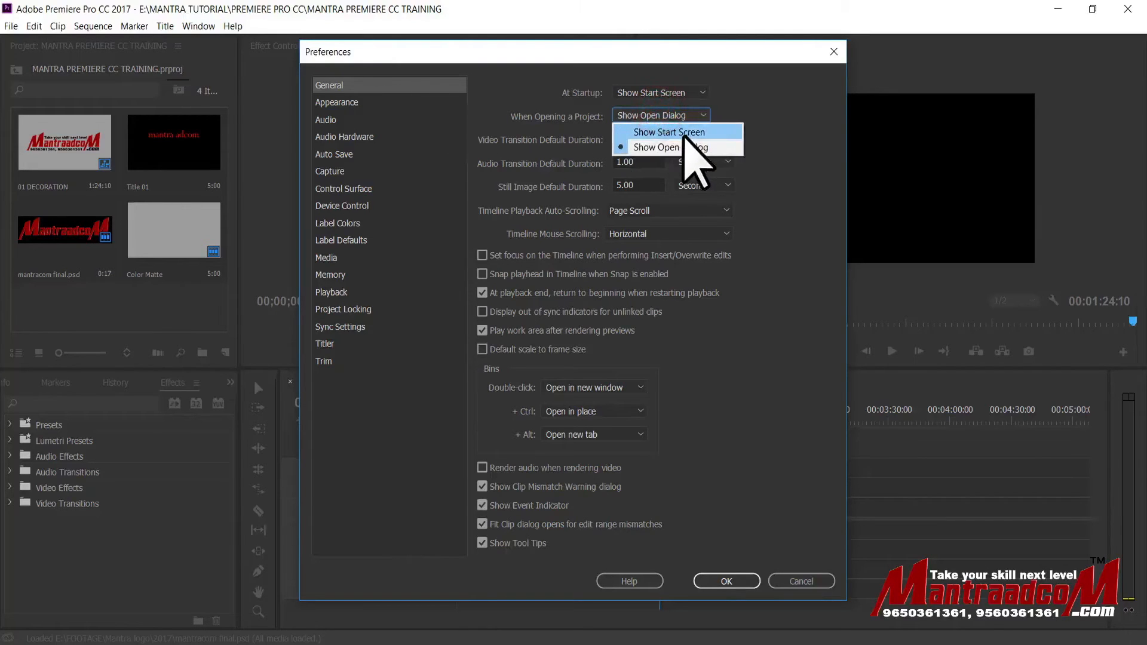
pyautogui.click(755, 100)
# Step: Cancel the preferences and view the list of recently opened projects
pyautogui.click(22, 46)
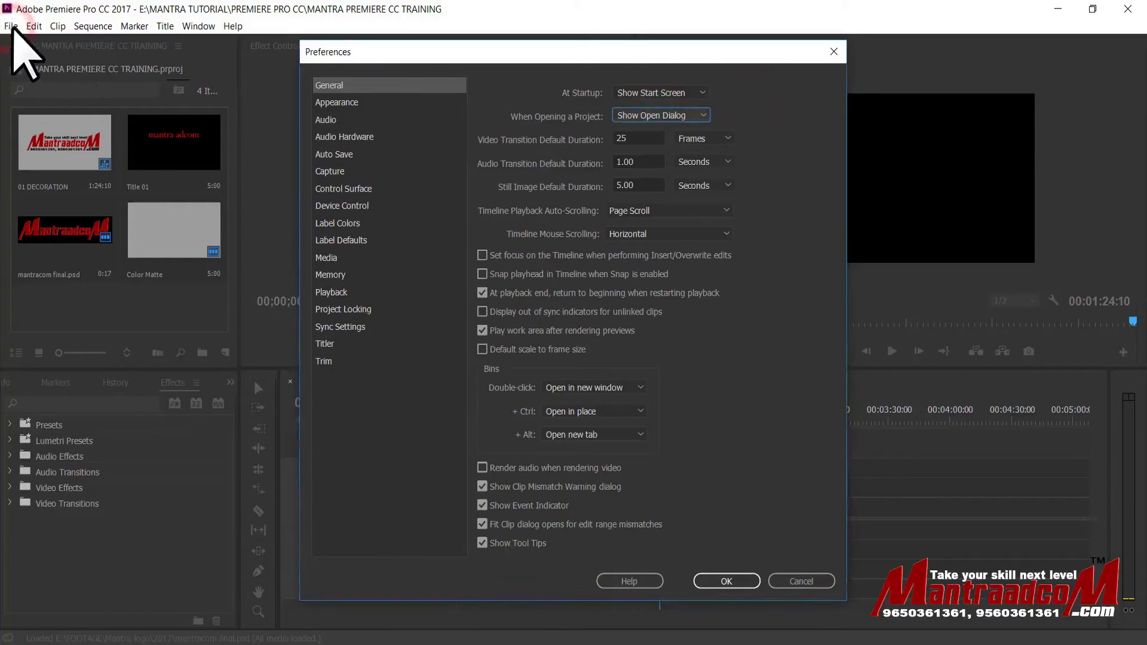
pyautogui.click(802, 582)
pyautogui.click(11, 26)
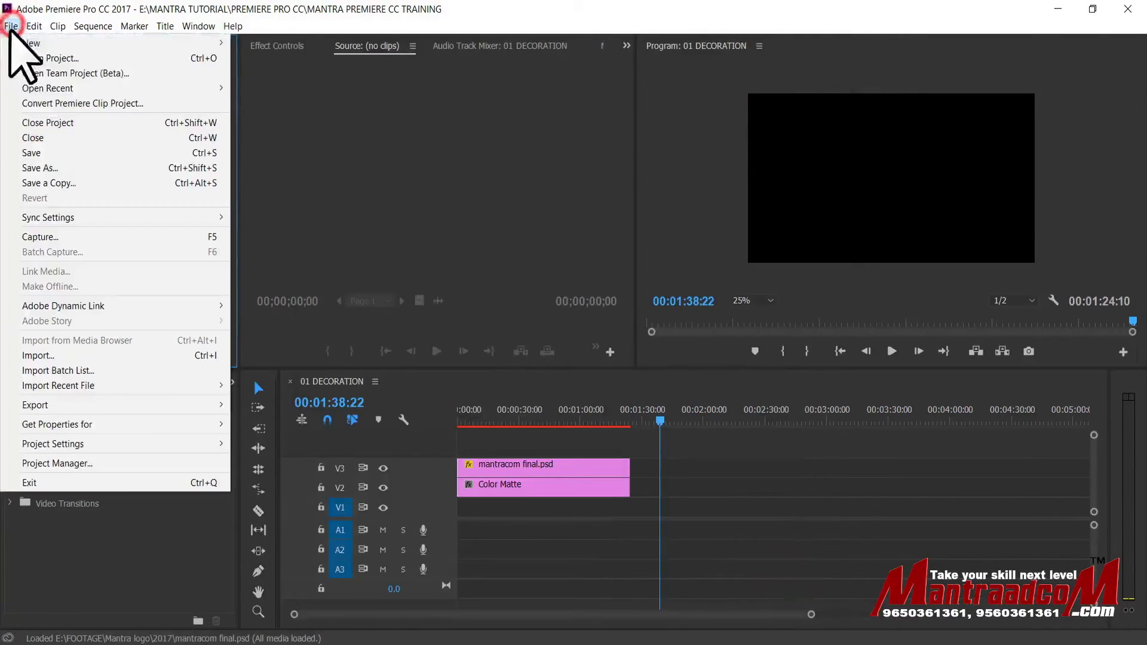
pyautogui.moveTo(79, 90)
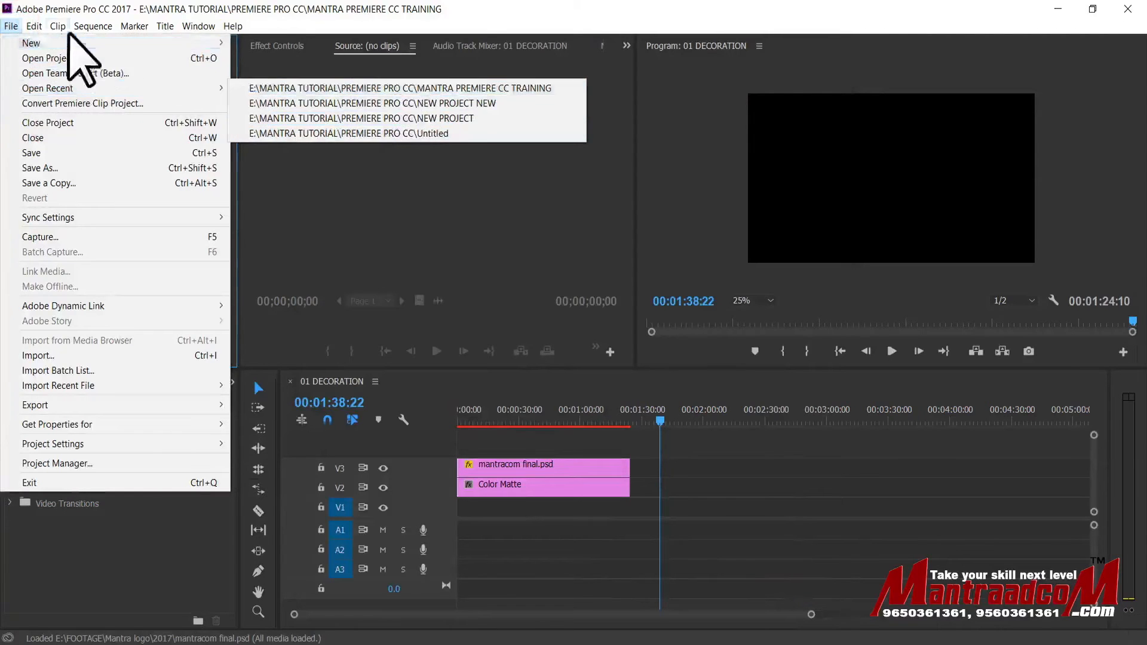
# Step: Reopen the General preferences and choose Show Open Dialog for When Opening a Project
pyautogui.click(34, 26)
pyautogui.moveTo(123, 421)
pyautogui.click(288, 442)
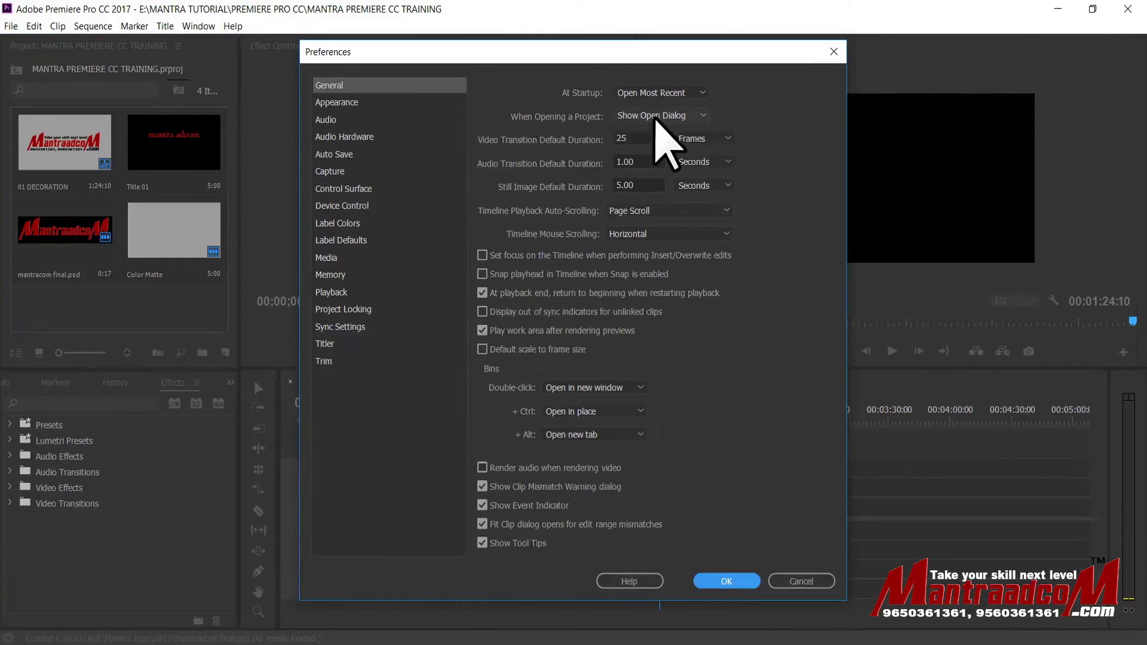
pyautogui.click(657, 115)
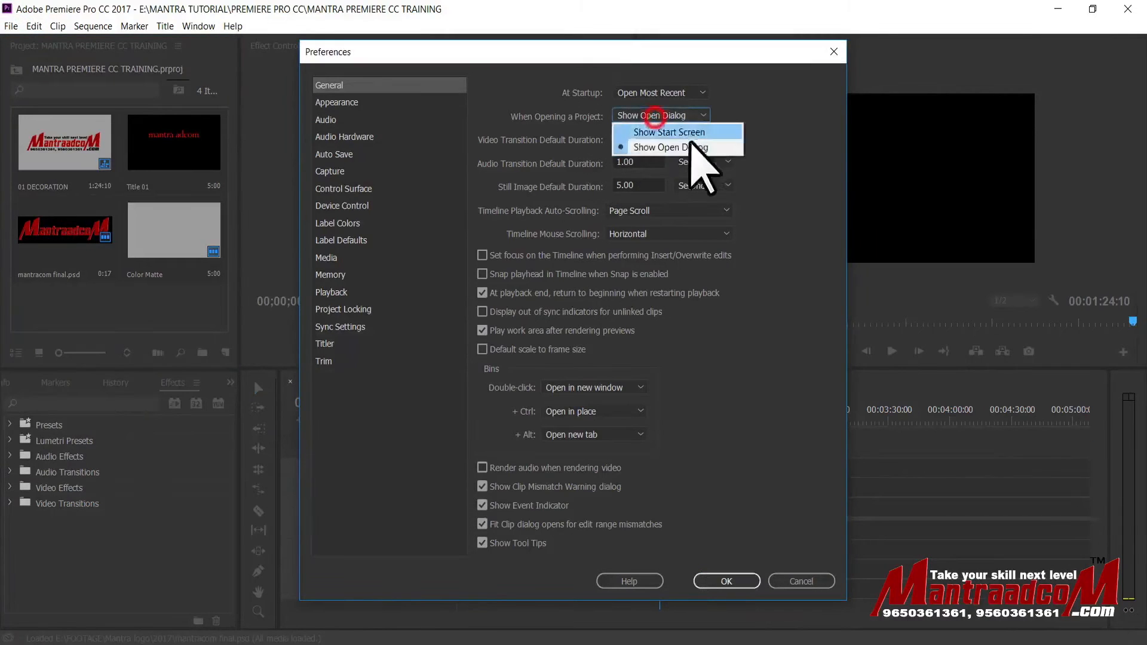
pyautogui.click(647, 148)
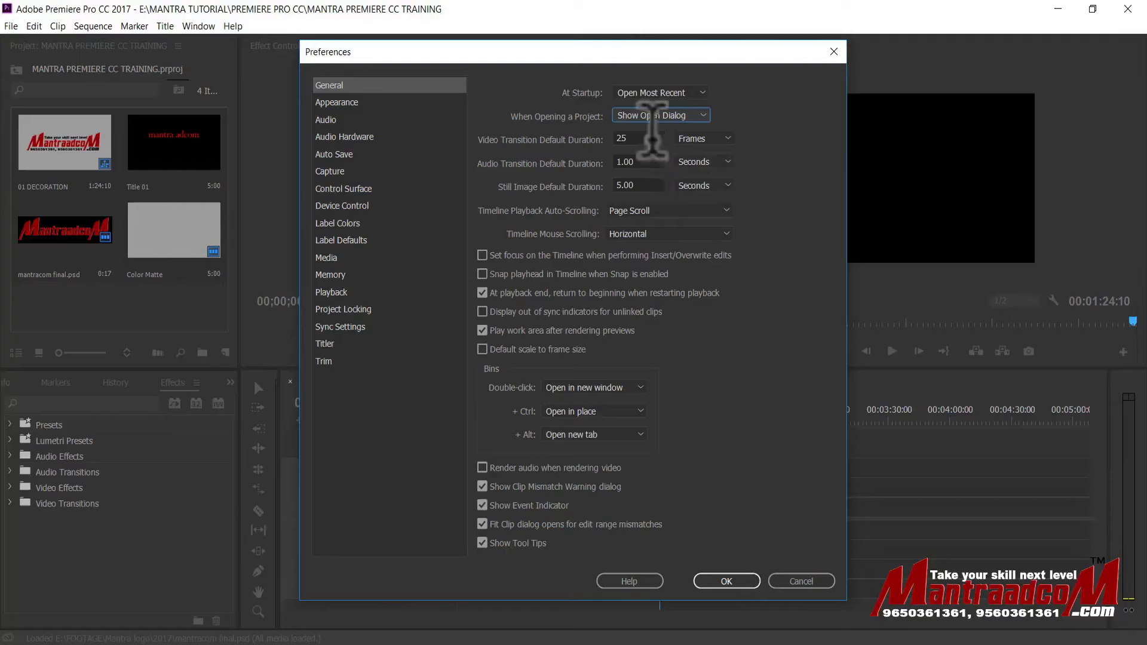
# Step: Examine the default duration values for video transitions and audio transitions
pyautogui.moveTo(644, 139); pyautogui.dragTo(614, 137)
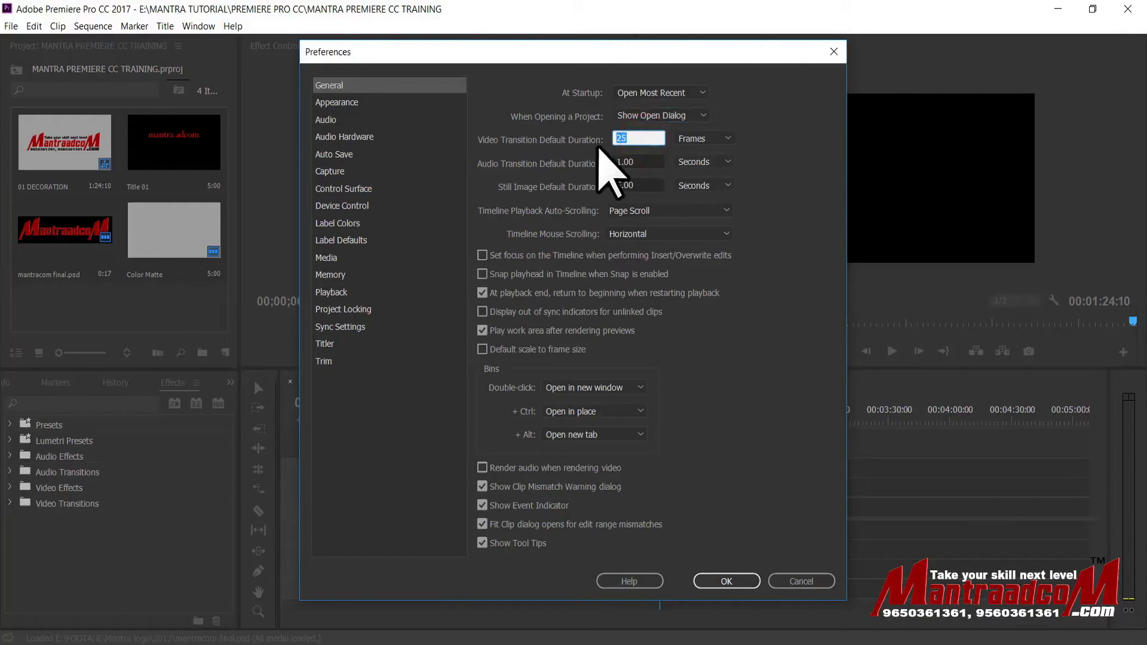
pyautogui.doubleClick(636, 137)
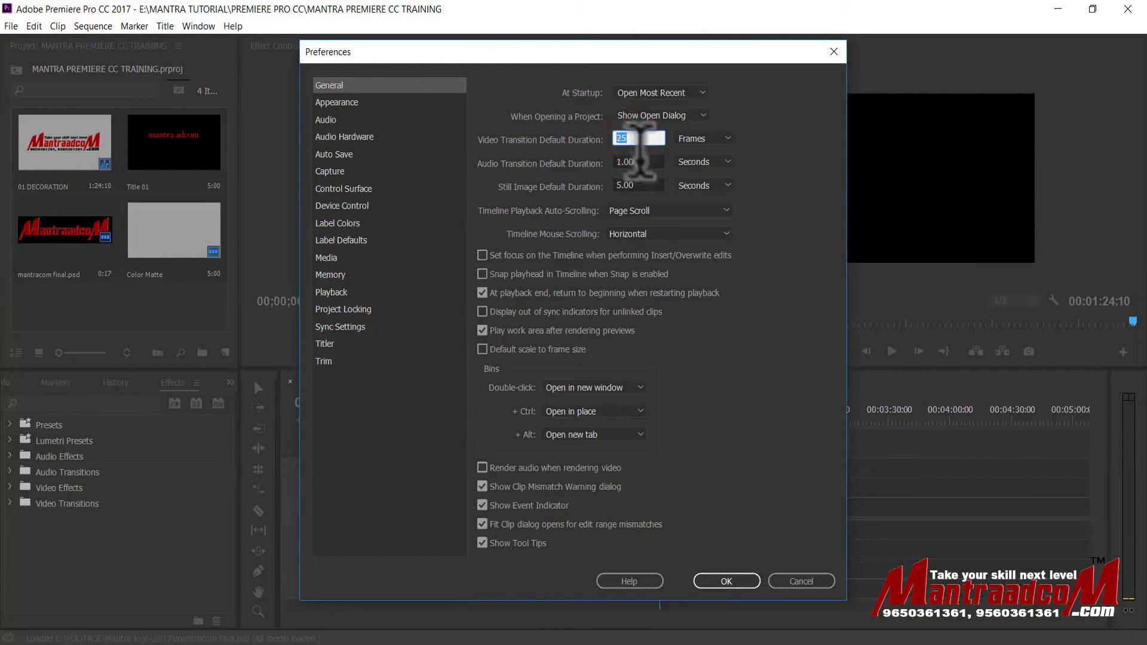
pyautogui.doubleClick(630, 161)
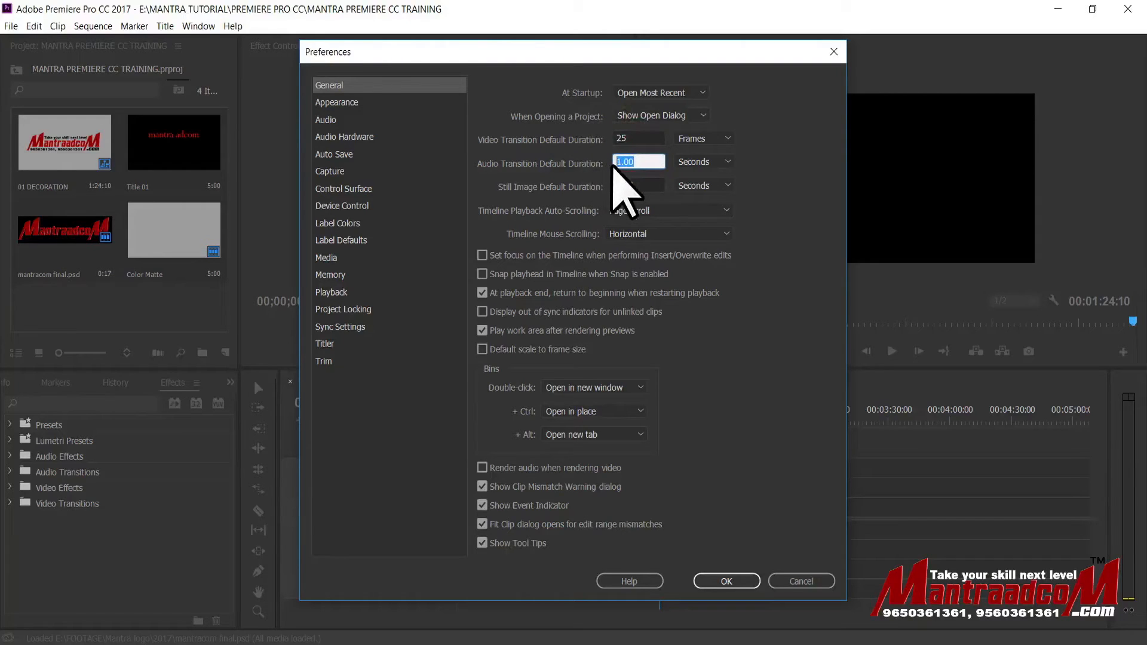
# Step: Try Frames as the Audio Transition Default Duration unit and Seconds as the Video Transition Default Duration unit
pyautogui.click(714, 162)
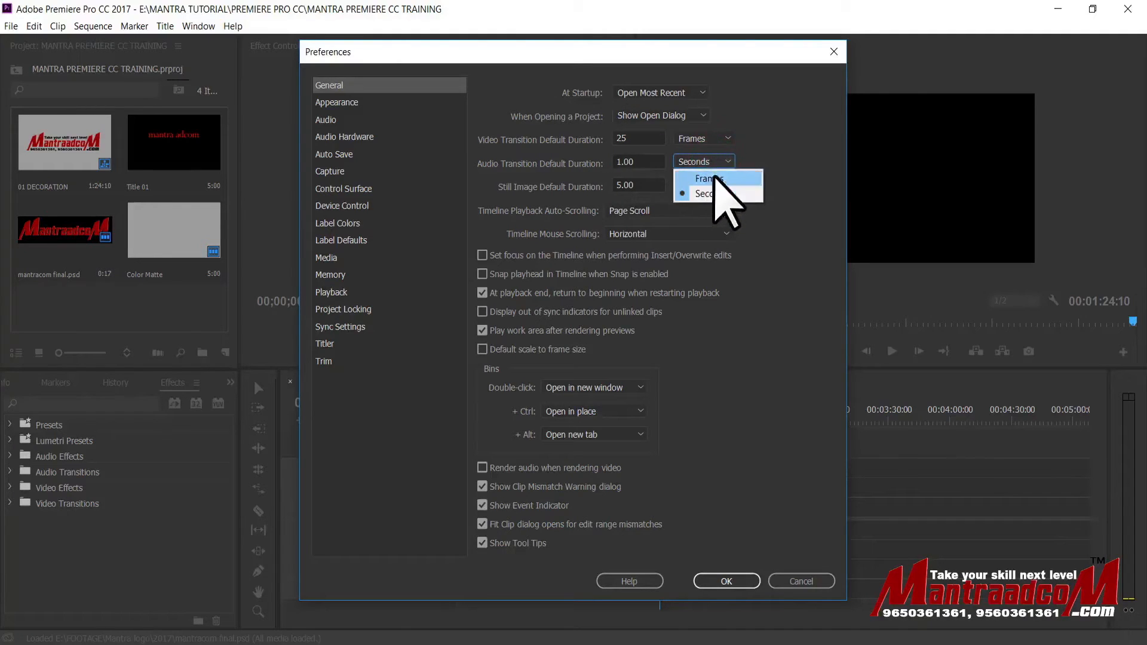
pyautogui.click(714, 178)
pyautogui.click(718, 160)
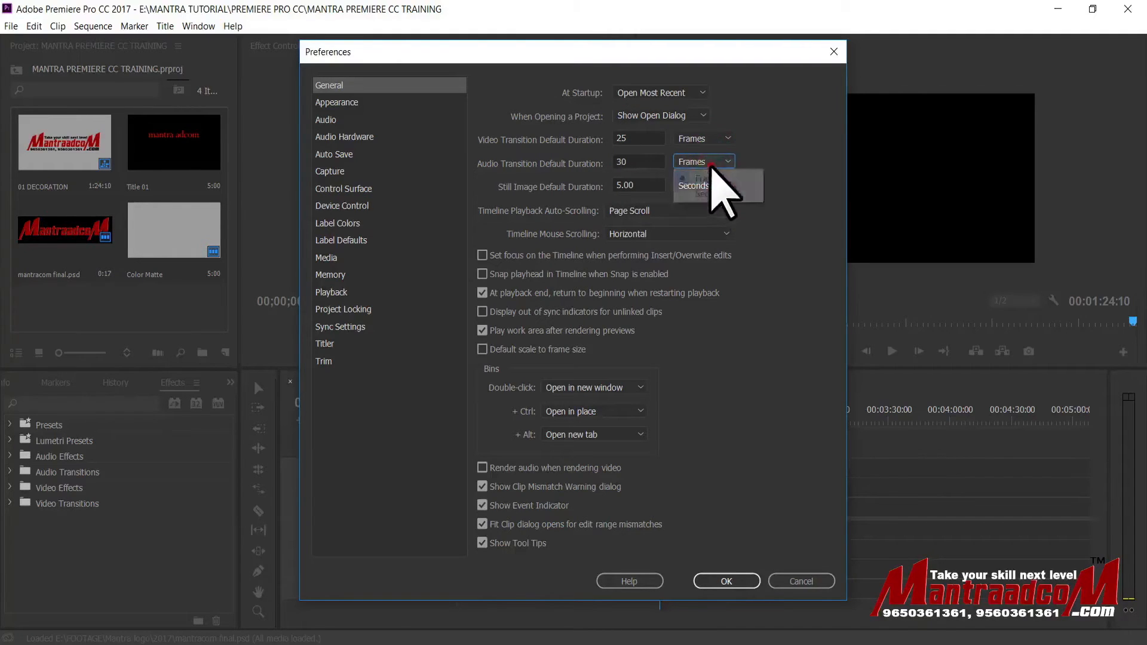
pyautogui.click(743, 145)
pyautogui.click(726, 139)
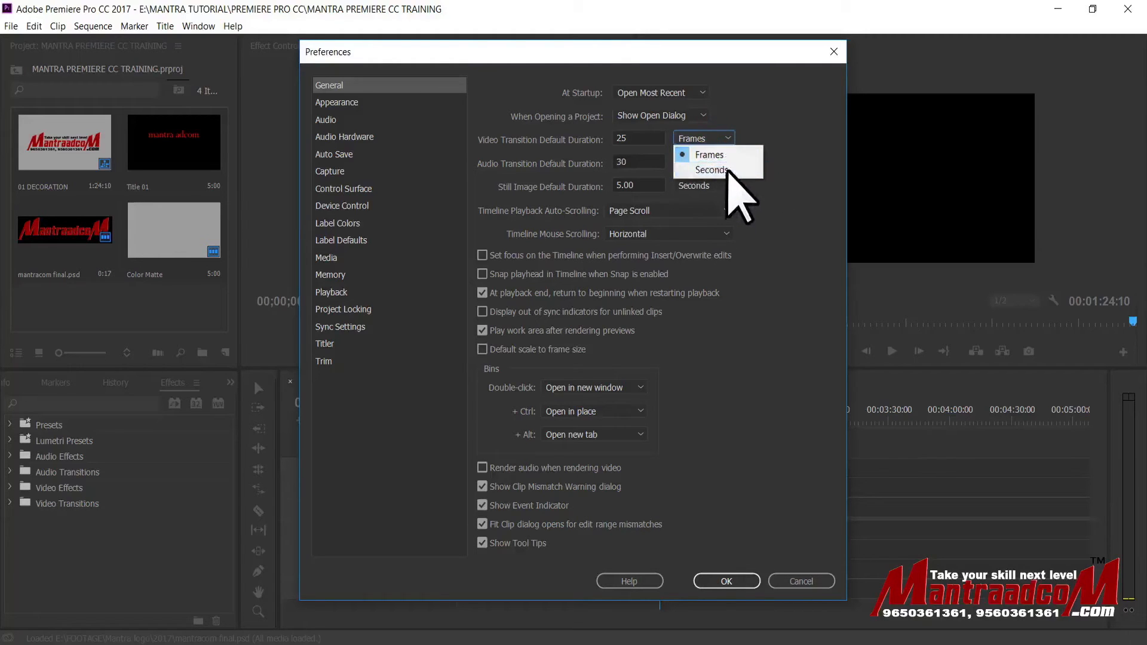
pyautogui.click(725, 170)
# Step: Return the Audio Transition Default Duration to Seconds and the Video Transition Default Duration to Frames
pyautogui.click(720, 160)
pyautogui.click(723, 188)
pyautogui.click(724, 138)
pyautogui.click(724, 154)
pyautogui.click(725, 161)
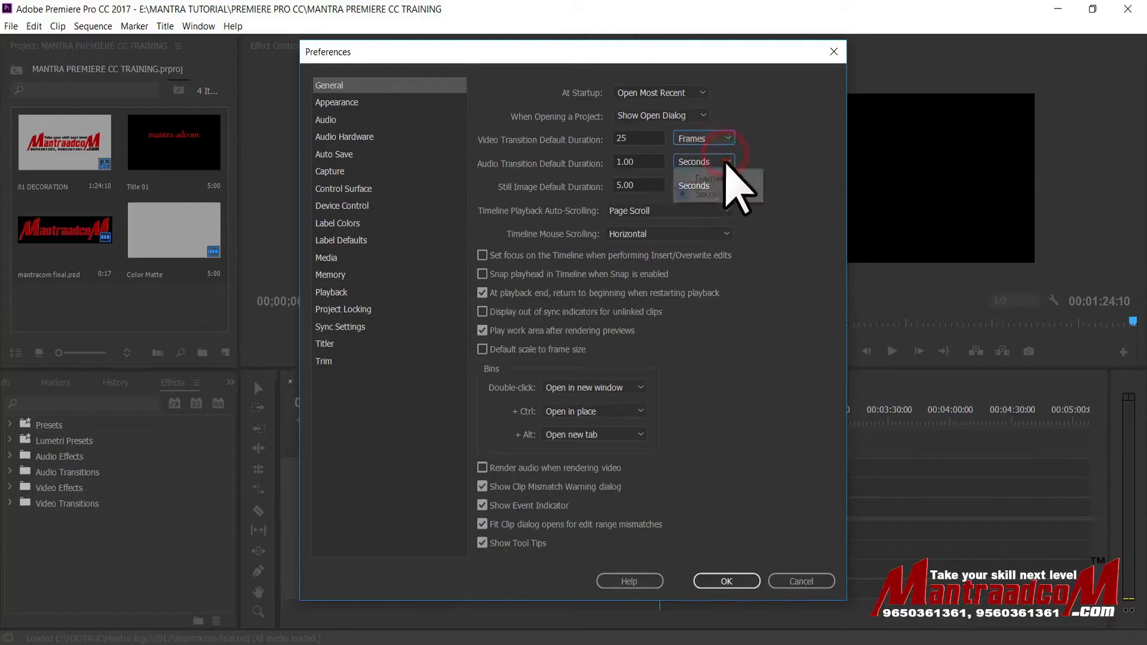
pyautogui.click(767, 248)
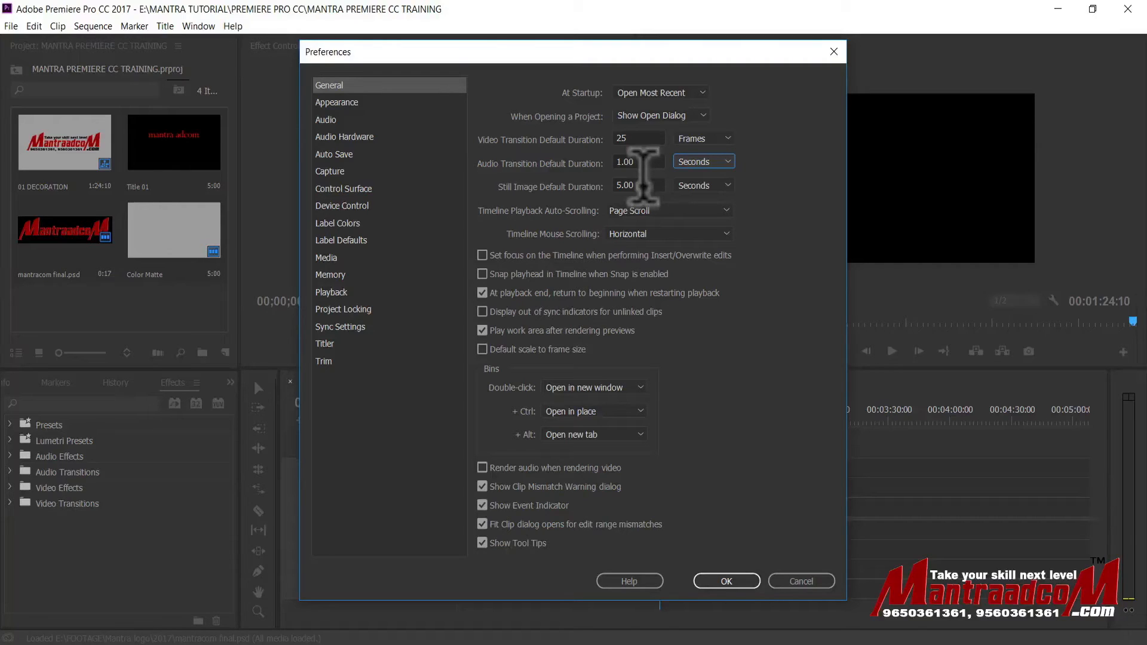
# Step: Change the Still Image Default Duration unit to Frames and select its value
pyautogui.click(711, 186)
pyautogui.click(712, 202)
pyautogui.doubleClick(642, 185)
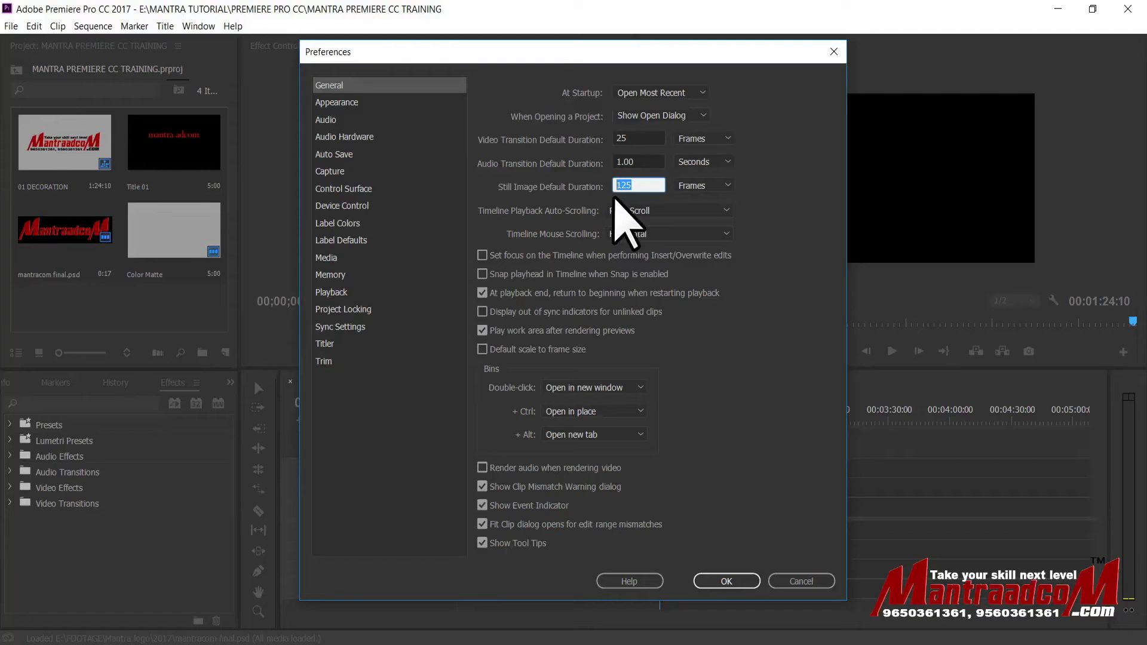
# Step: Examine the choices for Timeline Playback Auto-Scrolling and Timeline Mouse Scrolling, keep Page Scroll and Horizontal, and apply the preferences
pyautogui.click(669, 213)
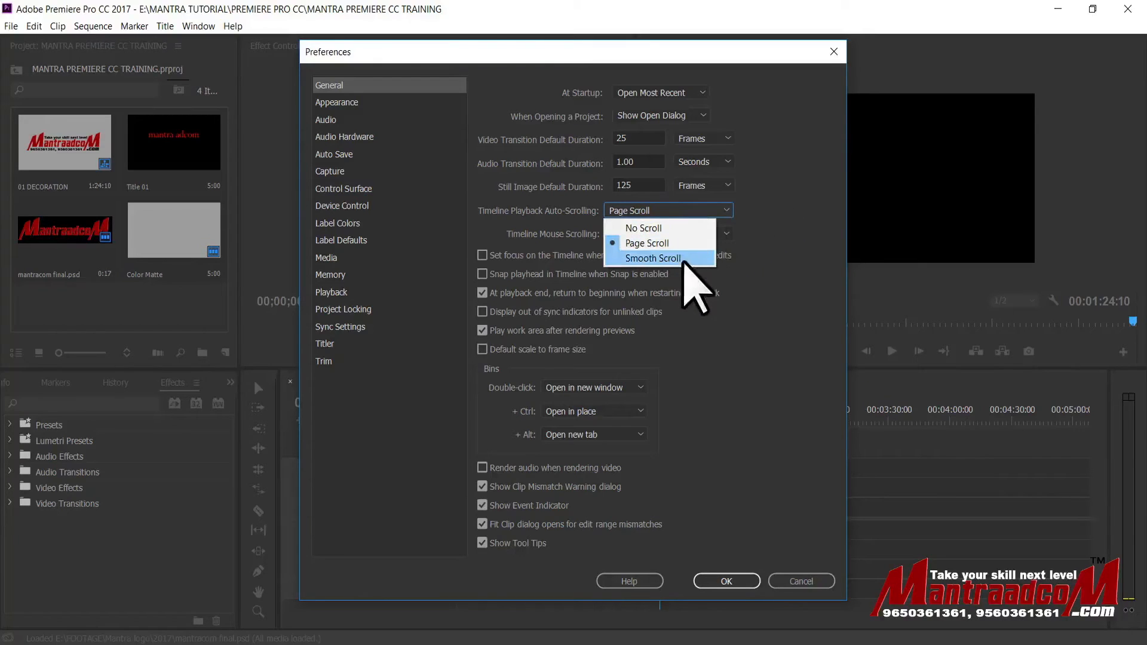
pyautogui.click(772, 193)
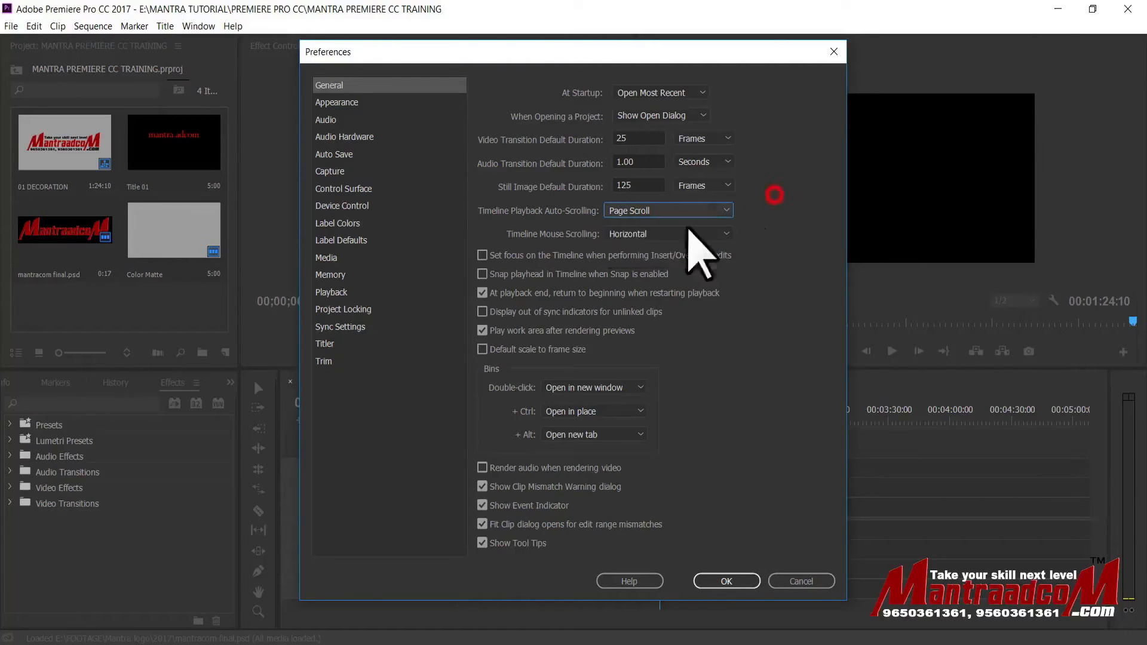
pyautogui.click(651, 236)
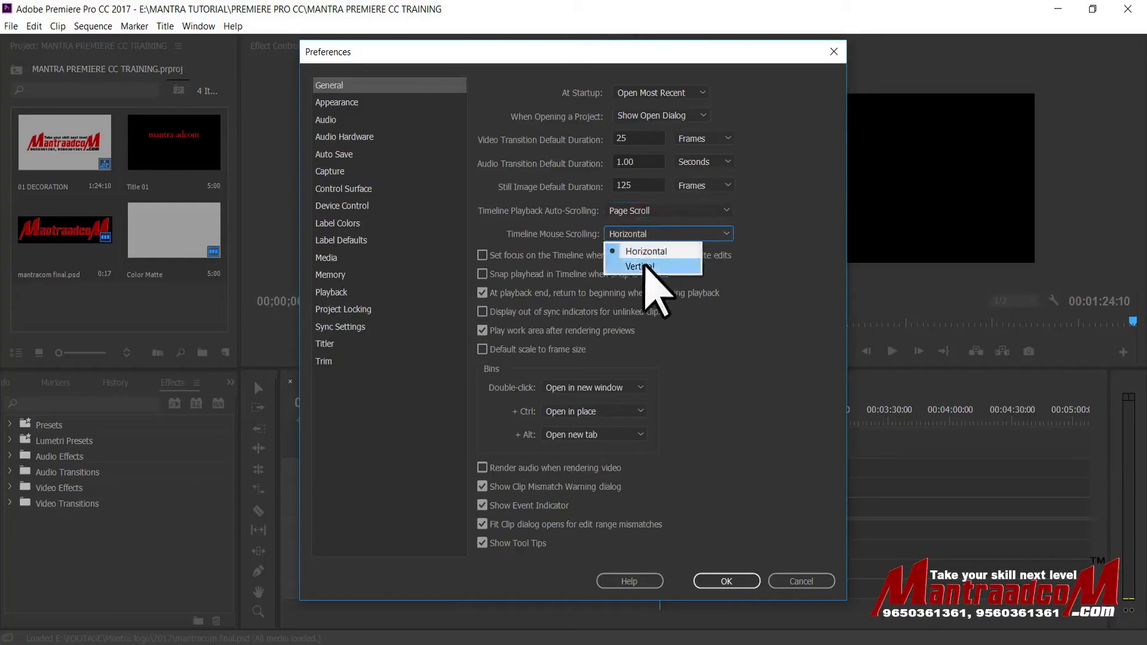
pyautogui.click(807, 183)
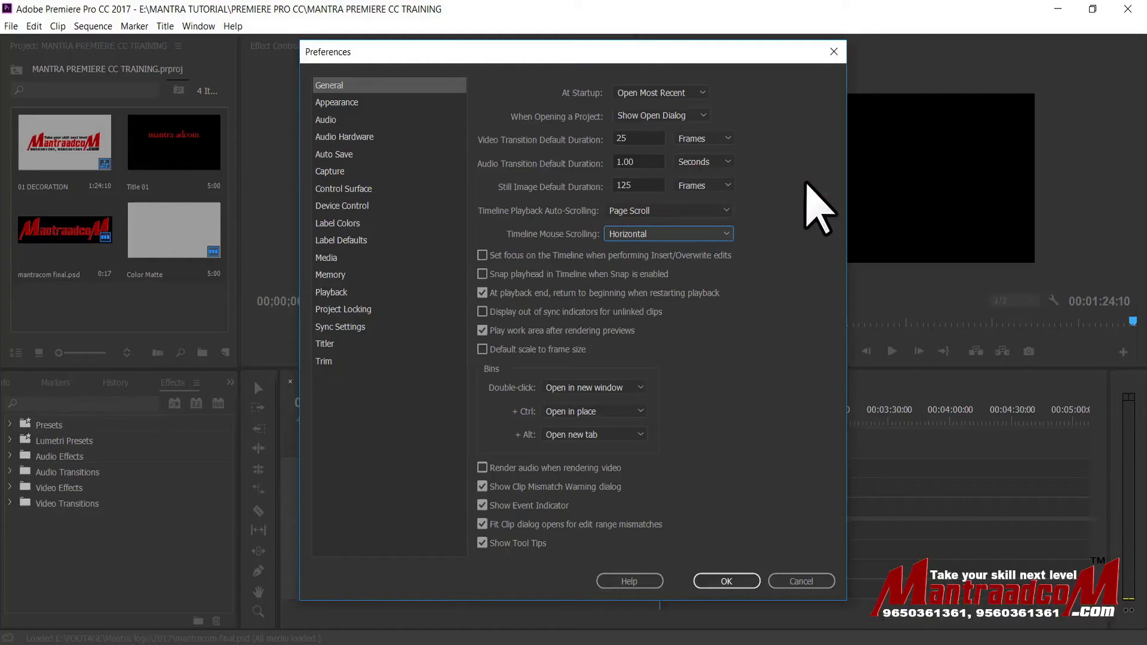
pyautogui.click(727, 234)
pyautogui.click(771, 245)
pyautogui.click(729, 581)
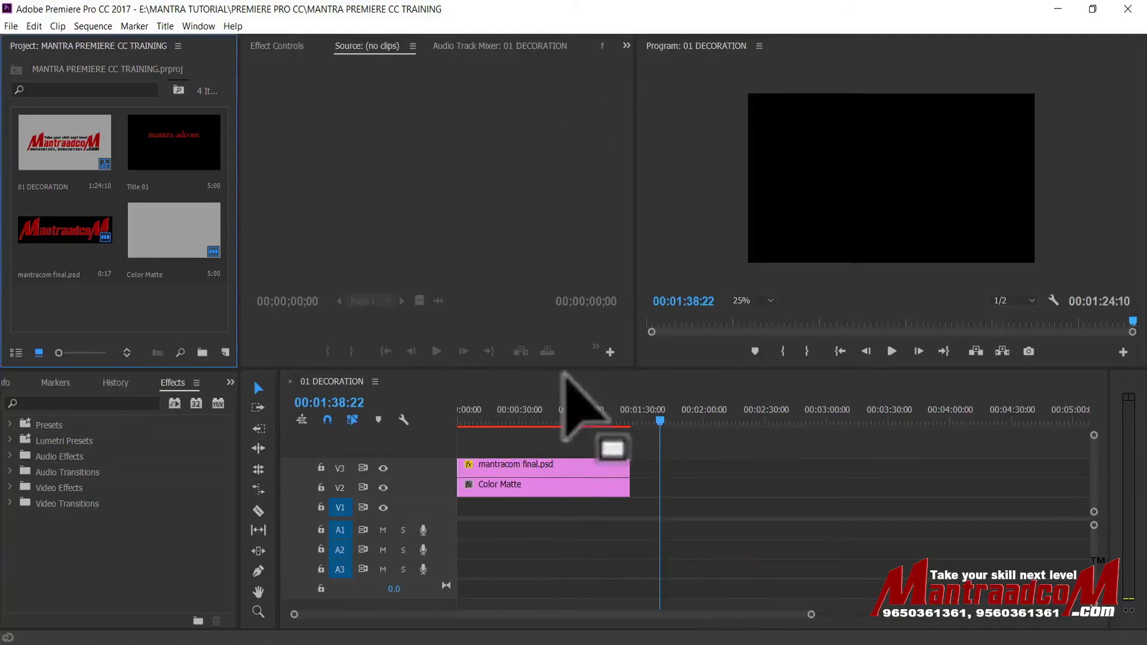
# Step: Open mantracom final.psd in the Source Monitor, mark a range of about 12 frames, and insert it on V1 at the playhead
pyautogui.doubleClick(62, 226)
pyautogui.click(376, 323)
pyautogui.press('i')
pyautogui.click(406, 324)
pyautogui.press('o')
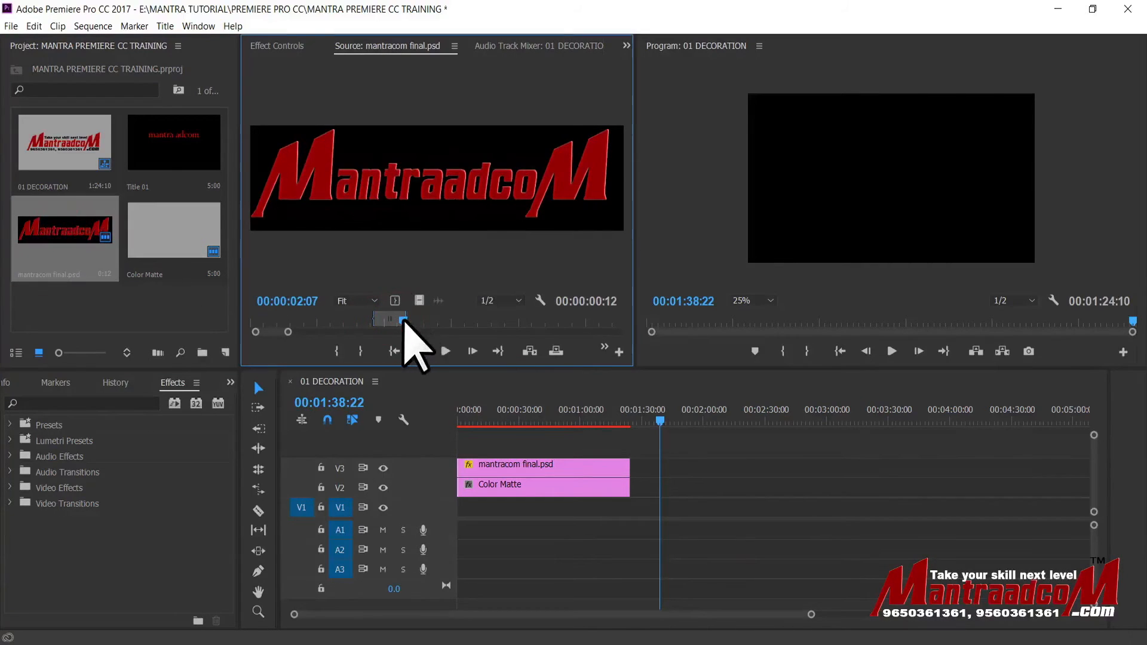
pyautogui.click(530, 351)
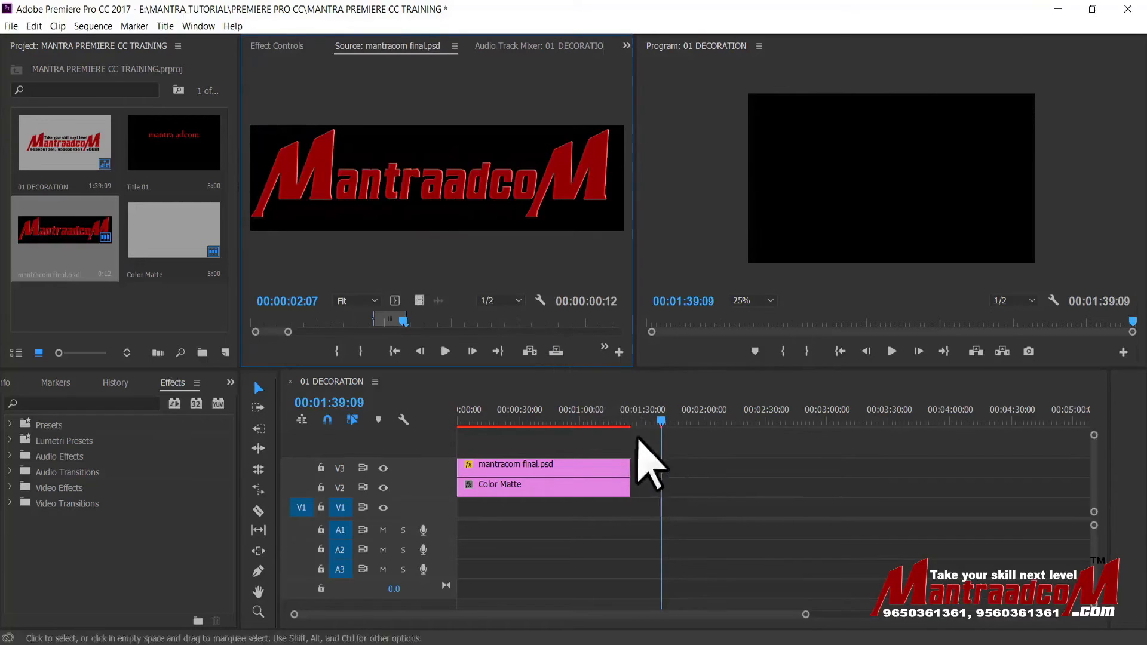
# Step: Enable Set focus on the Timeline when performing Insert/Overwrite edits, and insert the marked mantracom final.psd range again on V1
pyautogui.click(33, 27)
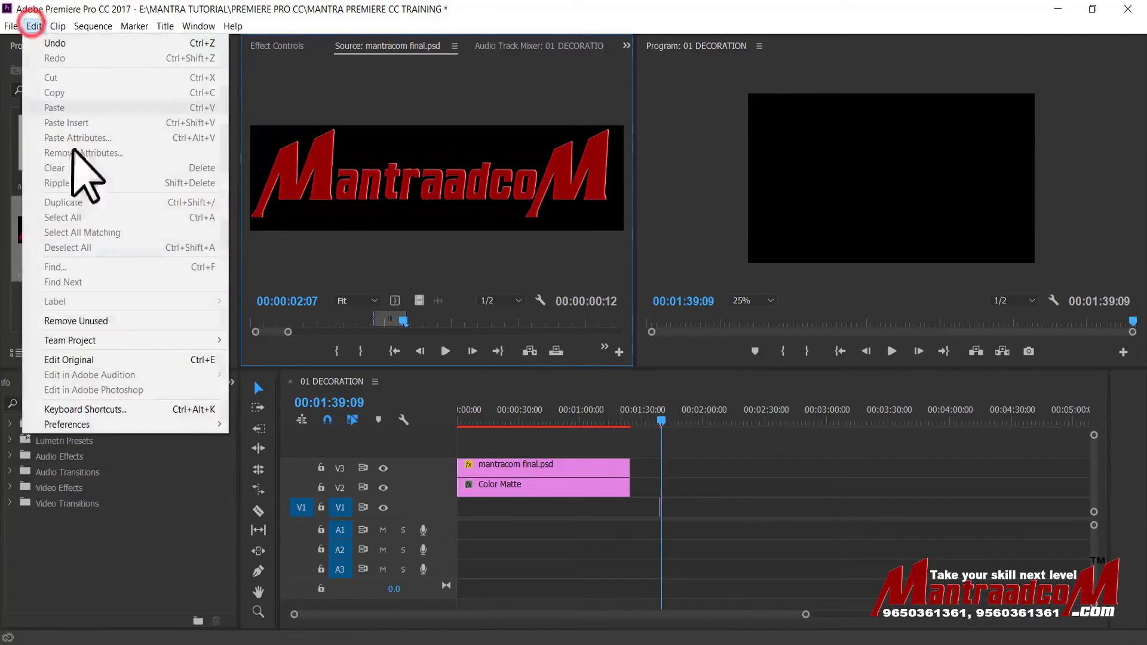
pyautogui.click(137, 424)
pyautogui.click(272, 425)
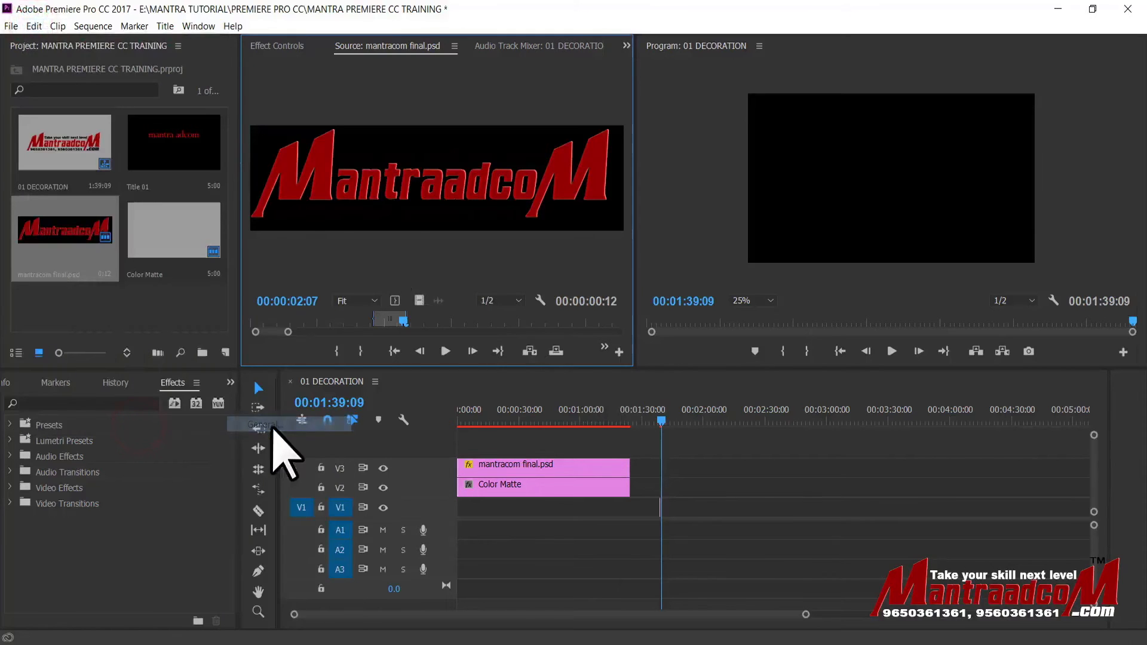
pyautogui.click(481, 255)
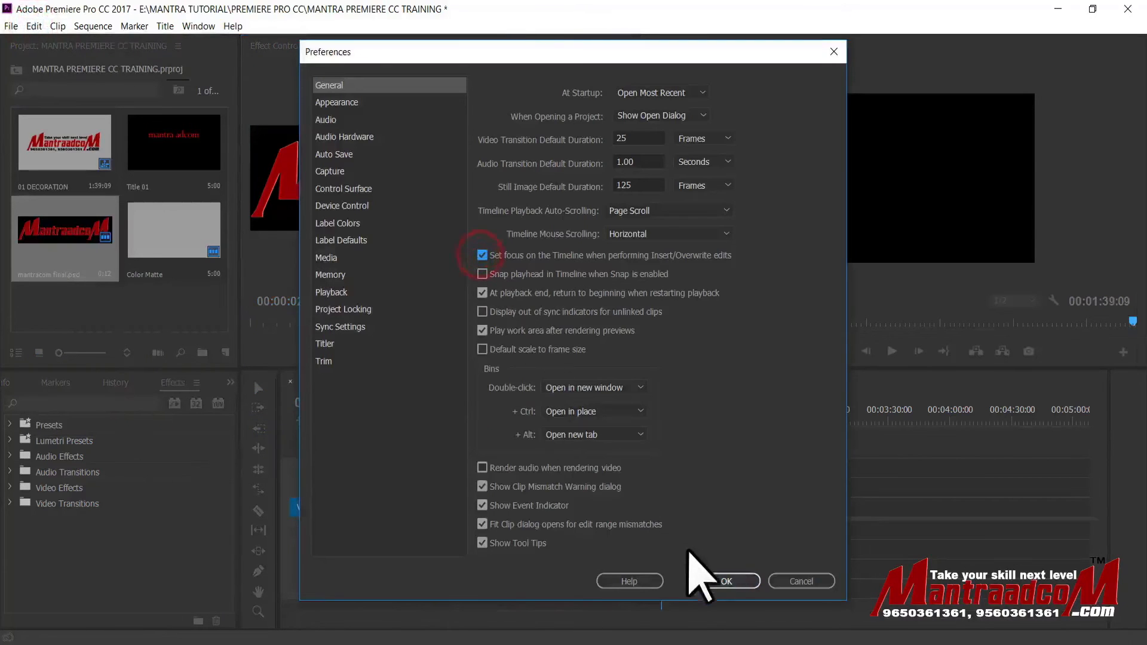
pyautogui.click(726, 581)
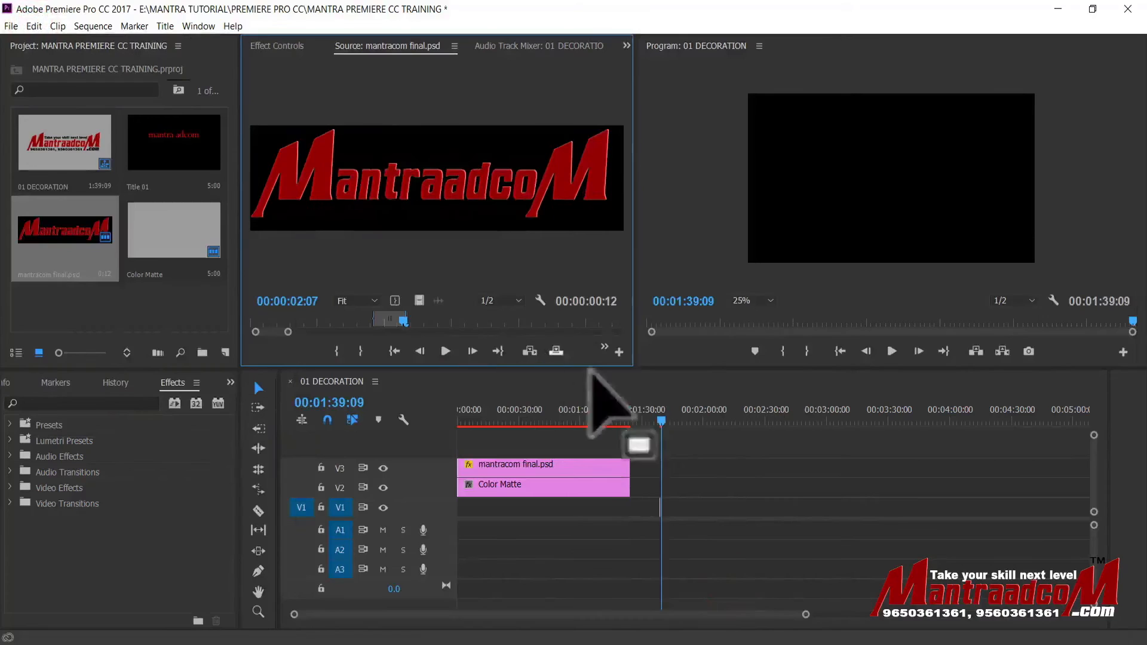
pyautogui.click(529, 351)
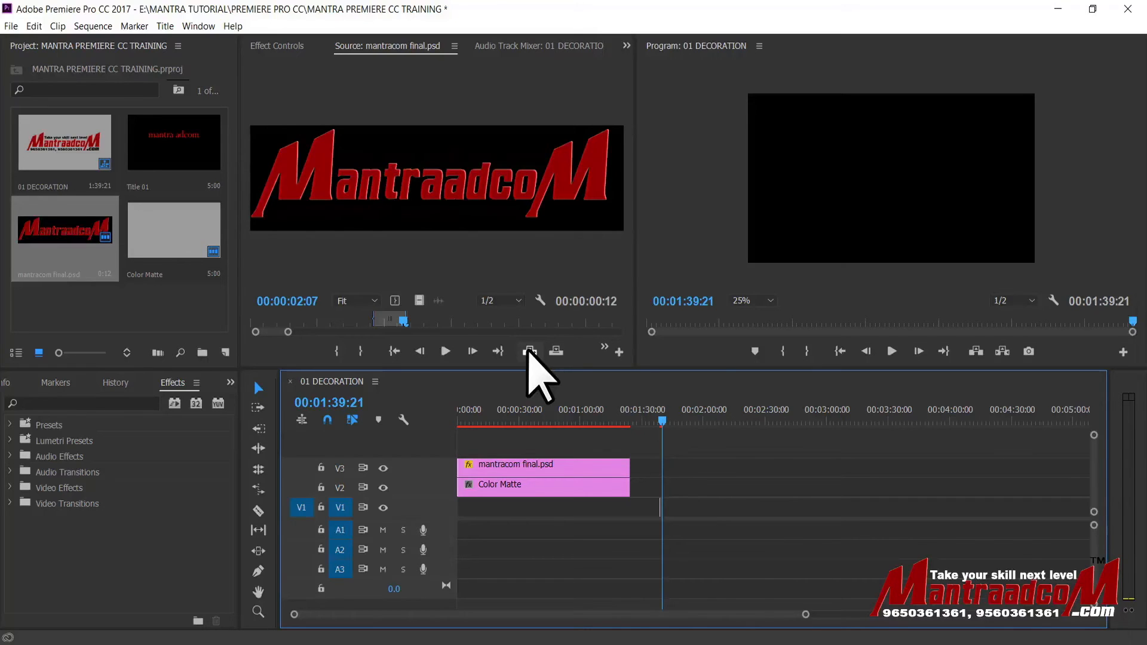
pyautogui.moveTo(410, 321); pyautogui.dragTo(457, 321)
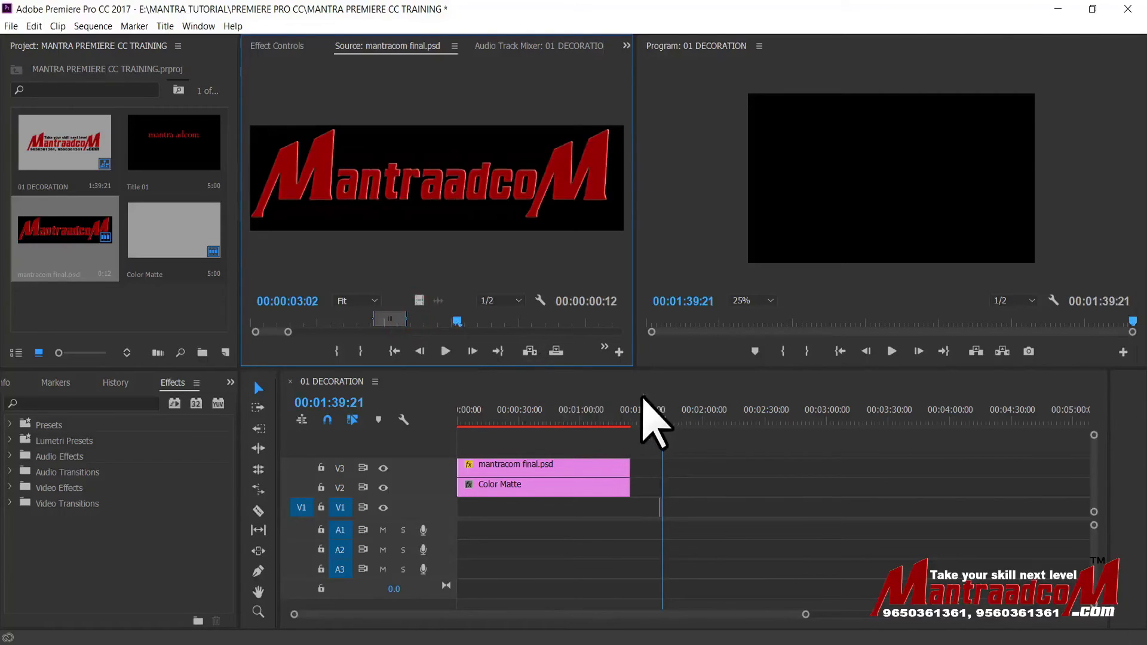
# Step: Reopen the General preferences, disable Set focus on the Timeline when performing Insert/Overwrite edits, and apply the change
pyautogui.click(11, 25)
pyautogui.click(34, 26)
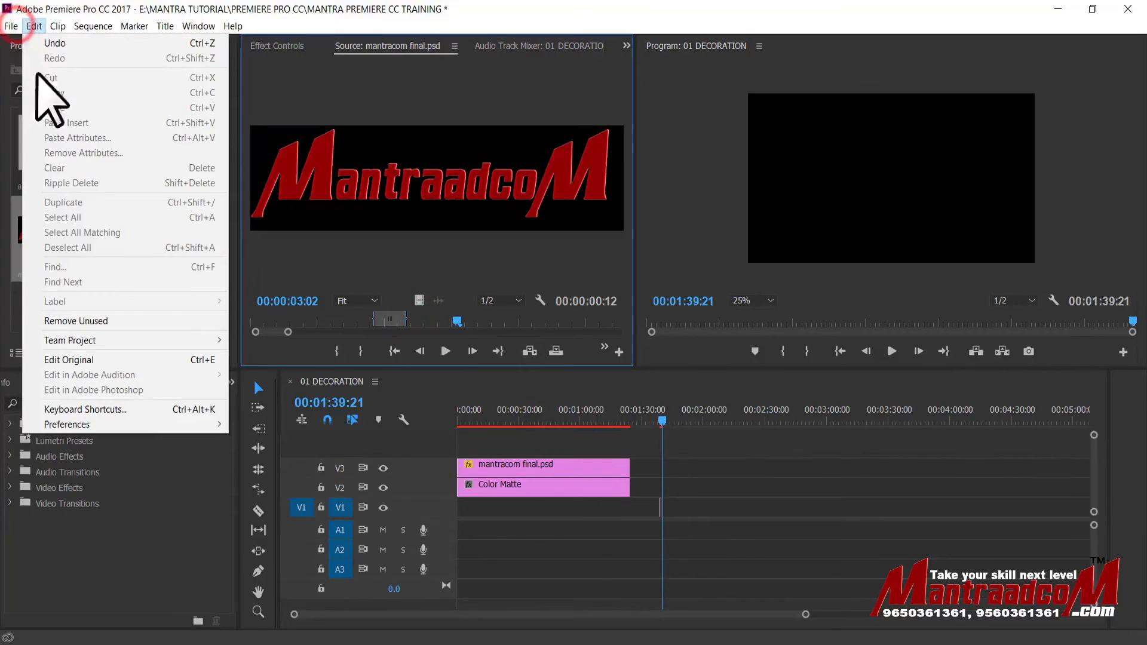
pyautogui.moveTo(126, 424)
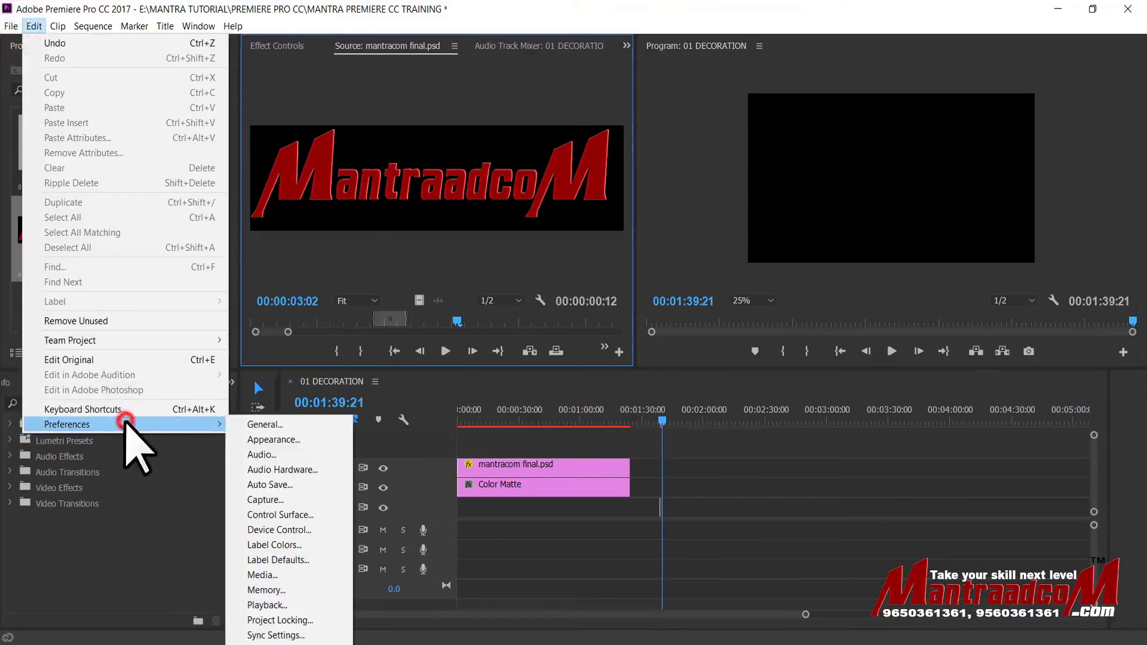
pyautogui.click(266, 424)
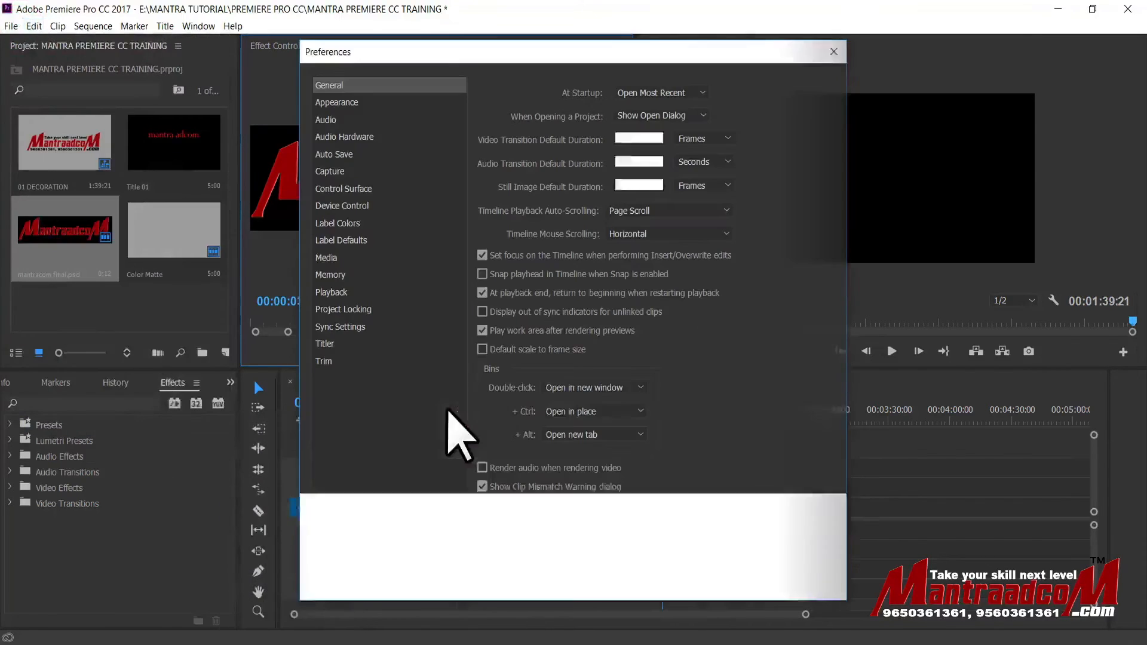
pyautogui.click(482, 256)
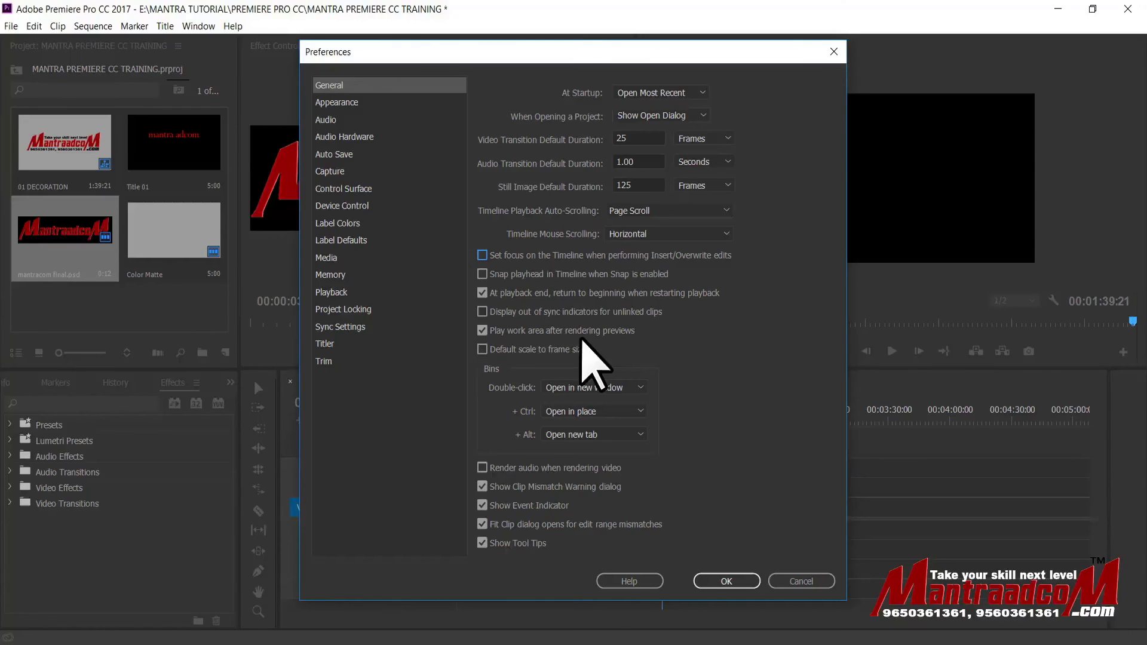
pyautogui.click(97, 304)
pyautogui.click(729, 580)
# Step: Extend the mantracom final.psd clip on V2 to about 00:03:27:20, preview it, and delete it
pyautogui.moveTo(717, 485); pyautogui.dragTo(882, 485)
pyautogui.click(772, 417)
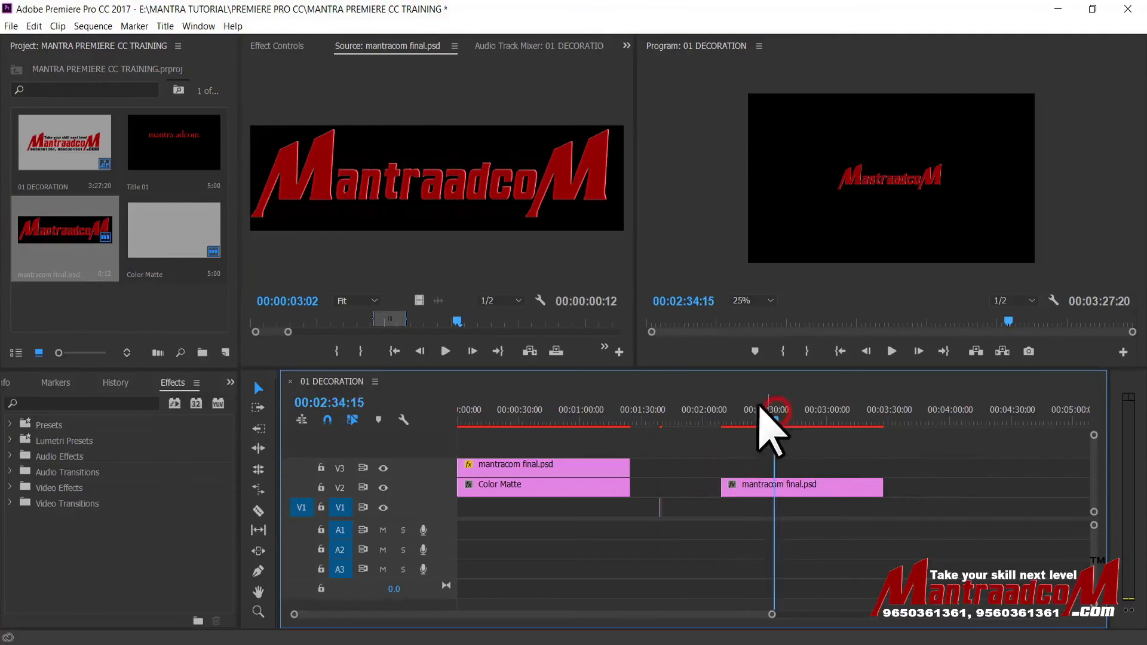
pyautogui.click(732, 485)
pyautogui.press('Delete')
# Step: Place the full mantracom final.psd clip on V1 at about 00:02:34 and preview it
pyautogui.click(548, 351)
pyautogui.click(777, 411)
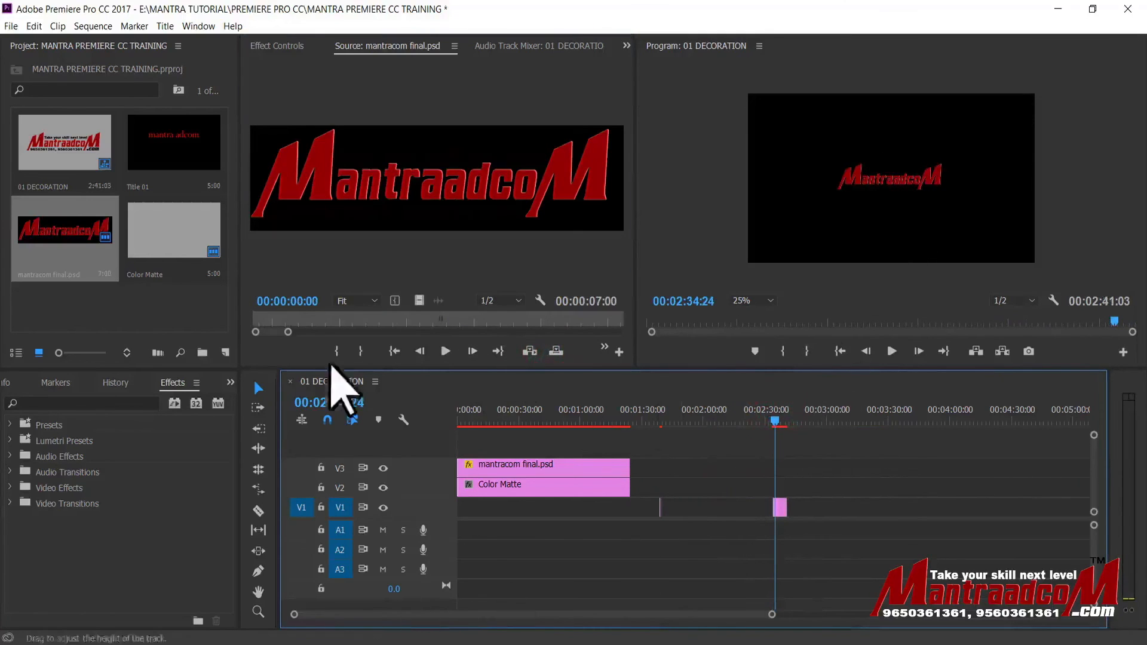
# Step: Enable Default scale to frame size in the General preferences and apply it
pyautogui.click(34, 27)
pyautogui.click(123, 426)
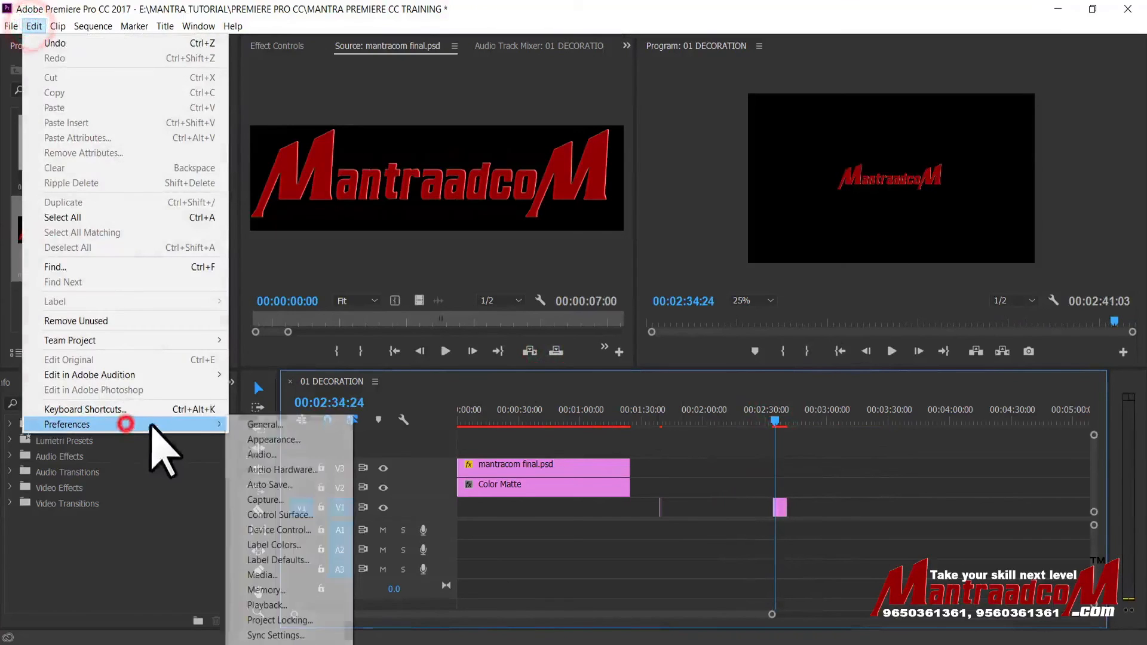
pyautogui.click(257, 431)
pyautogui.click(533, 351)
pyautogui.click(746, 582)
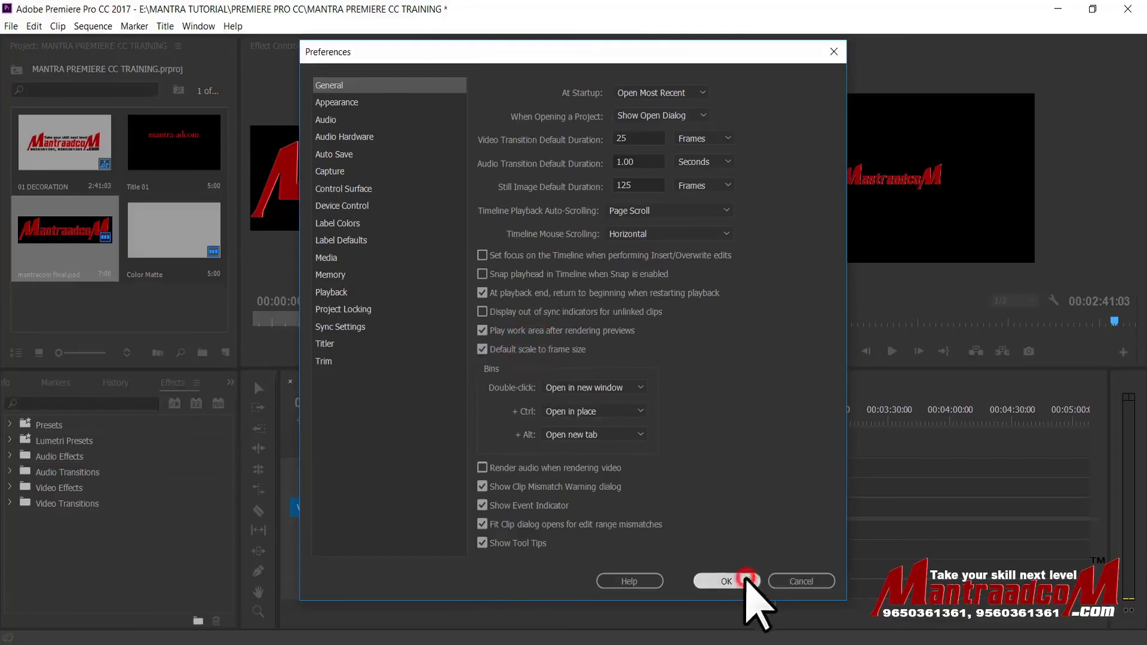
# Step: Insert mantracom final.psd again on V1, preview the neighbouring clips to compare their scale, and select them
pyautogui.click(810, 421)
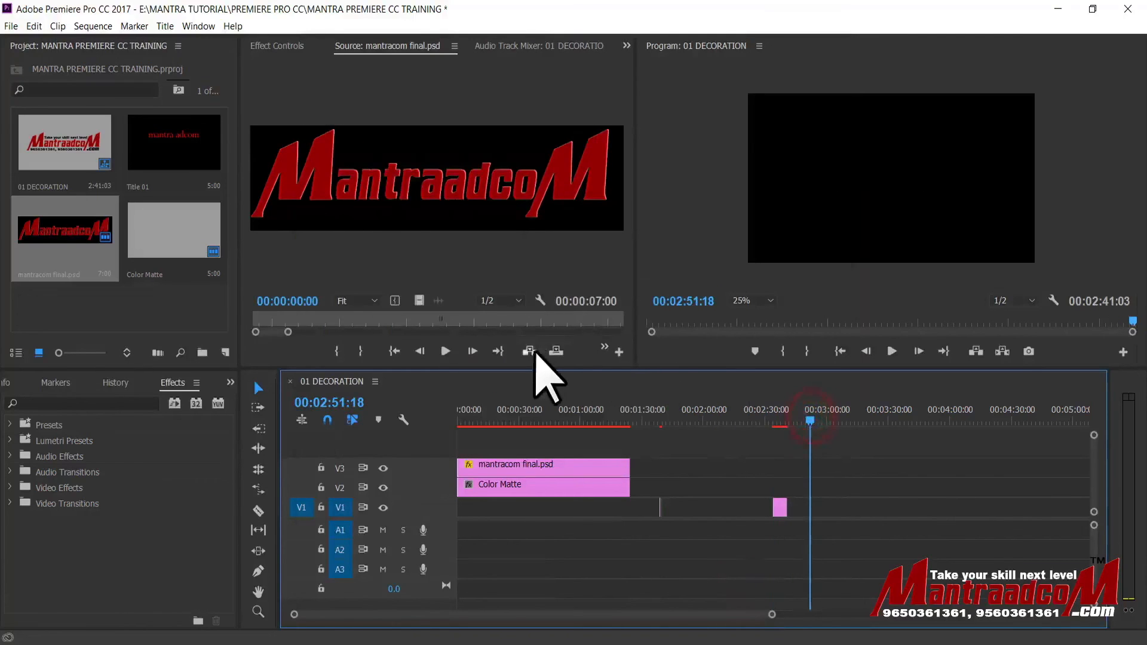
pyautogui.click(529, 351)
pyautogui.click(782, 423)
pyautogui.click(788, 422)
pyautogui.click(789, 512)
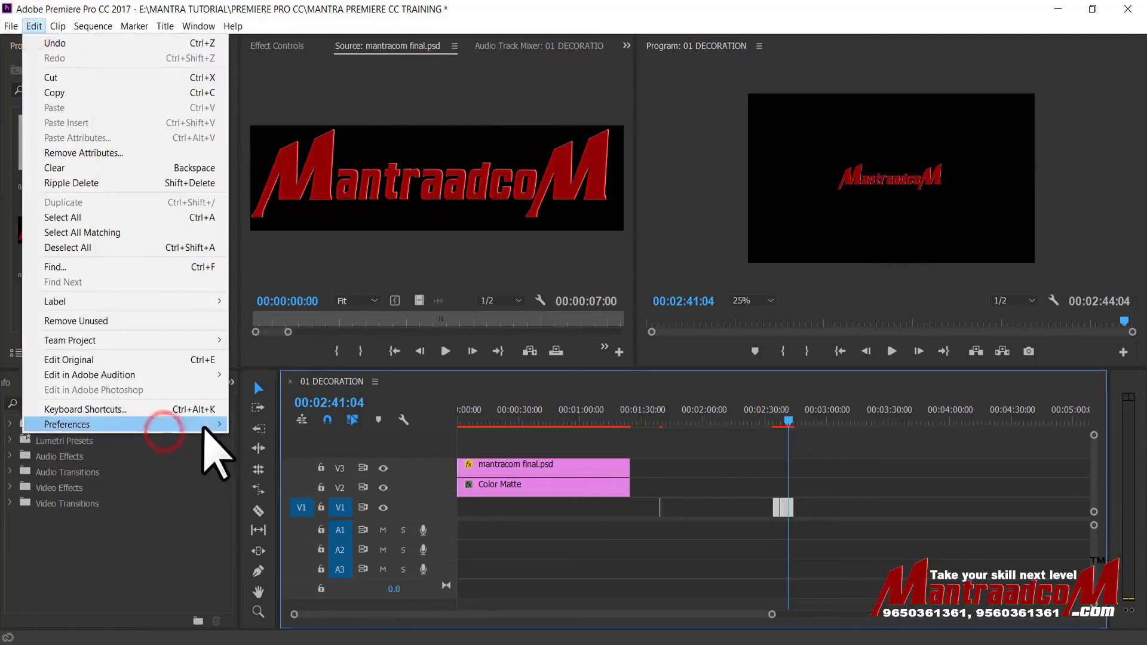
# Step: Reopen the General preferences and turn off Default scale to frame size
pyautogui.click(205, 424)
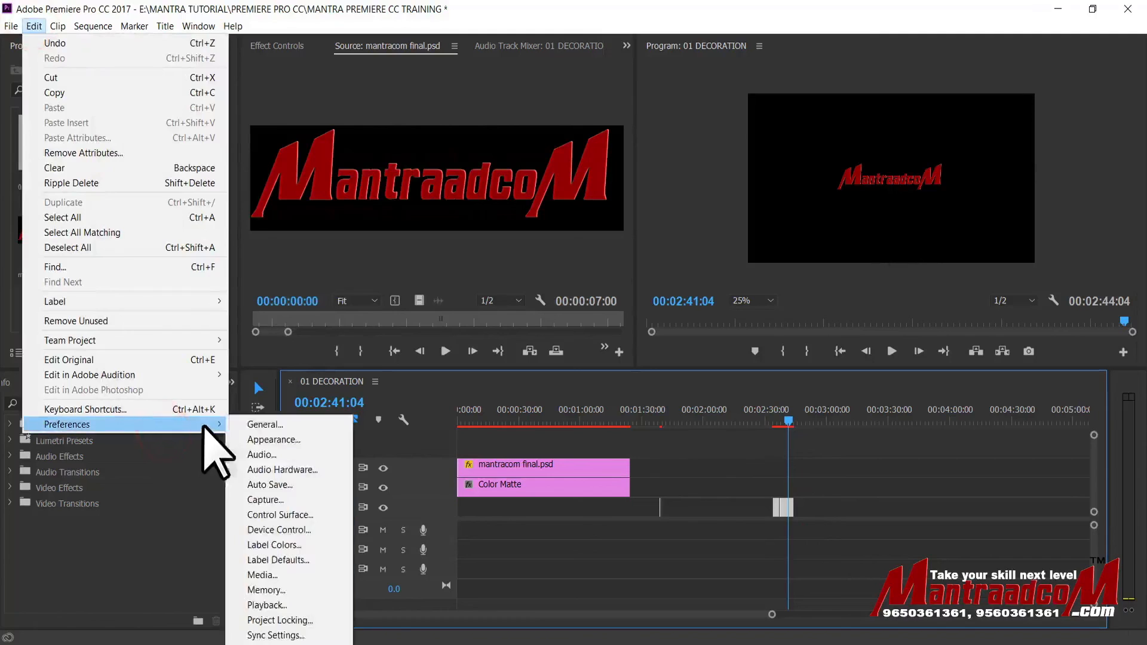
pyautogui.click(297, 425)
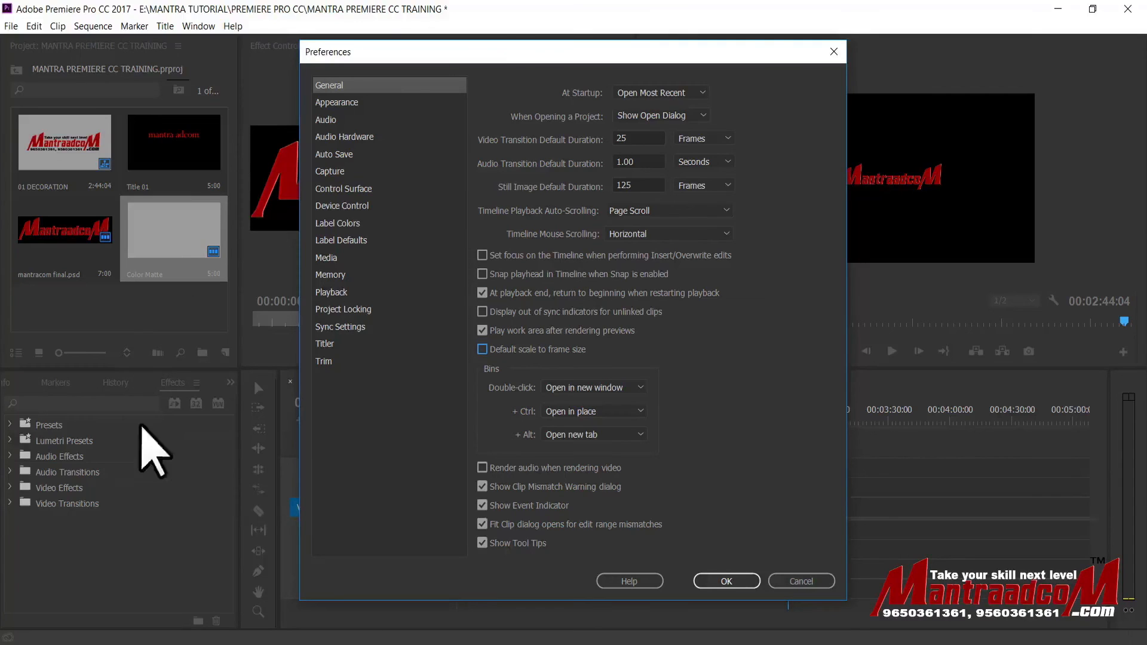
# Step: Examine the Bins choices for Double-click, + Ctrl and + Alt, keeping Open in new window, Open in place and Open new tab
pyautogui.click(619, 411)
pyautogui.click(697, 368)
pyautogui.click(637, 385)
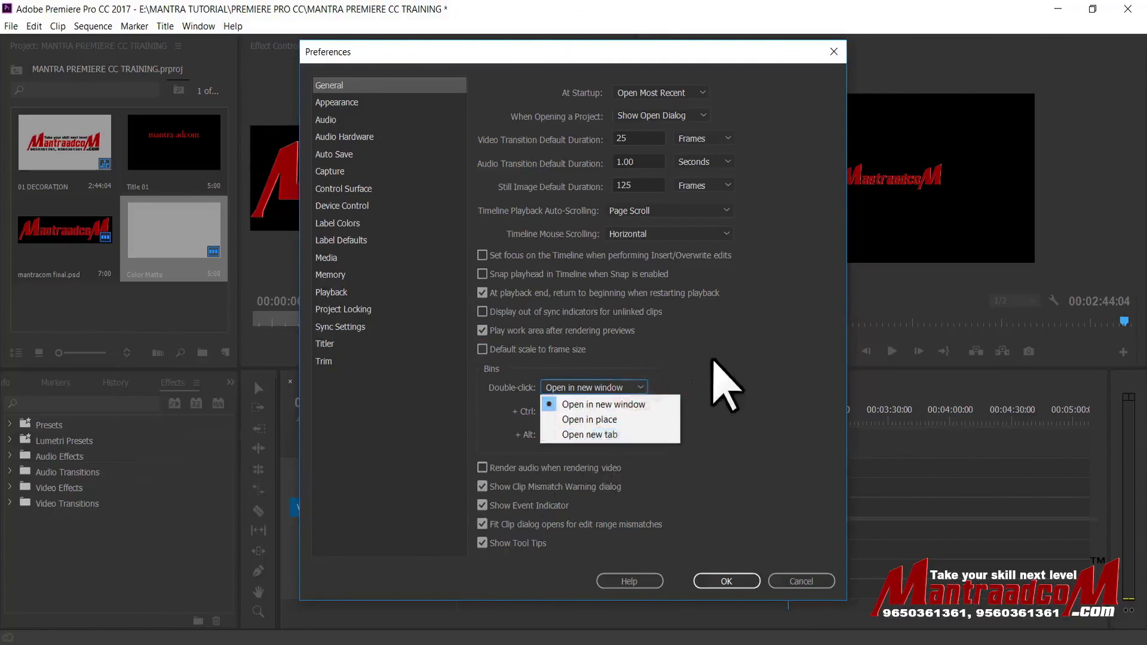
pyautogui.click(715, 360)
pyautogui.click(628, 411)
pyautogui.click(727, 409)
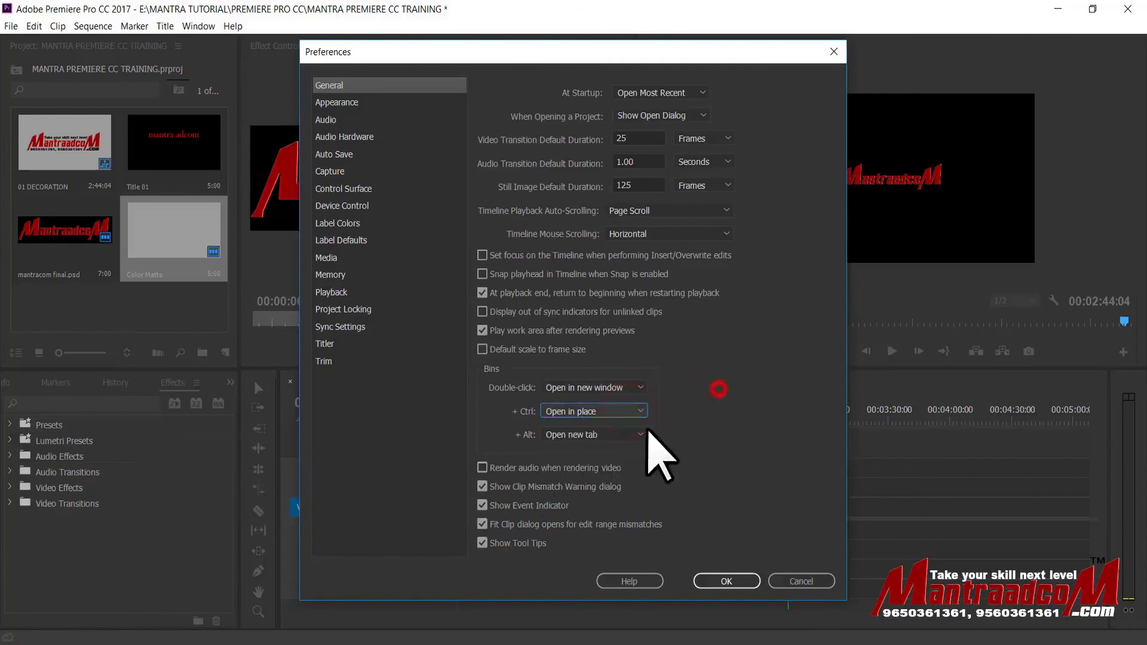
pyautogui.click(638, 434)
pyautogui.click(722, 406)
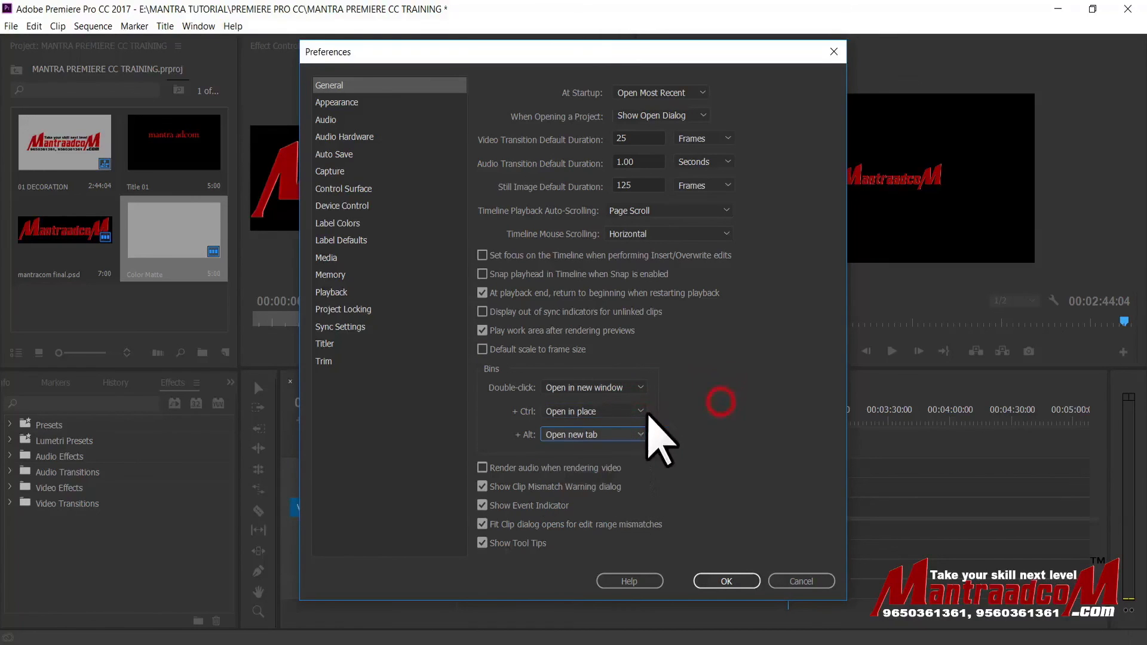